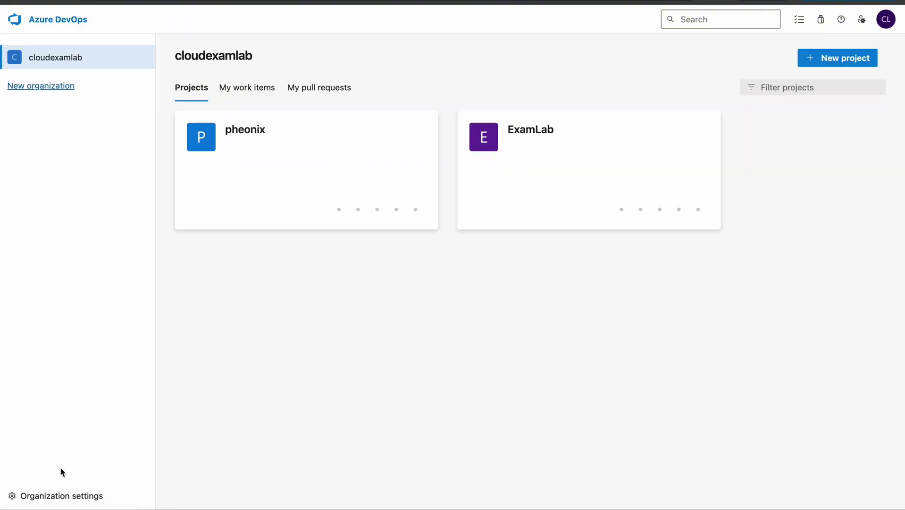
Open cloudexamlab's Organization settings and go to the Users page showing the single Basic-access user.
left_click(30, 493)
left_click(44, 181)
left_click(61, 146)
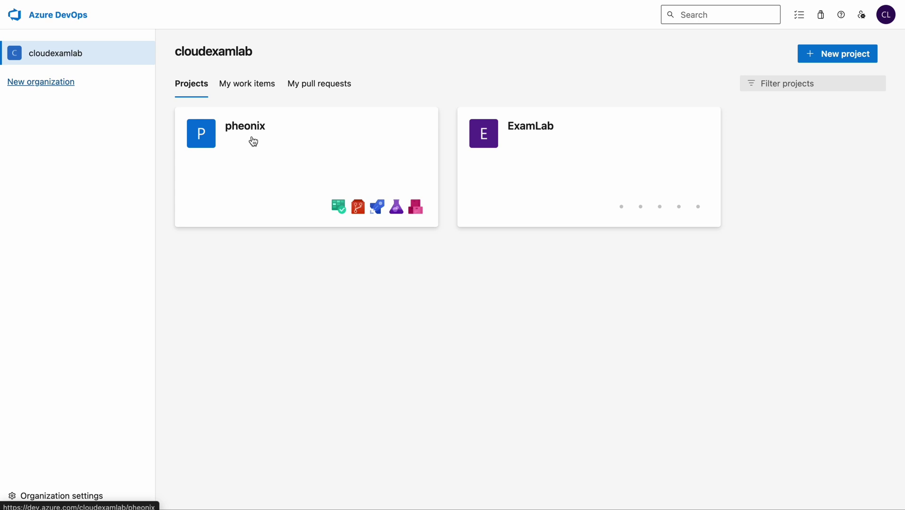
left_click(62, 500)
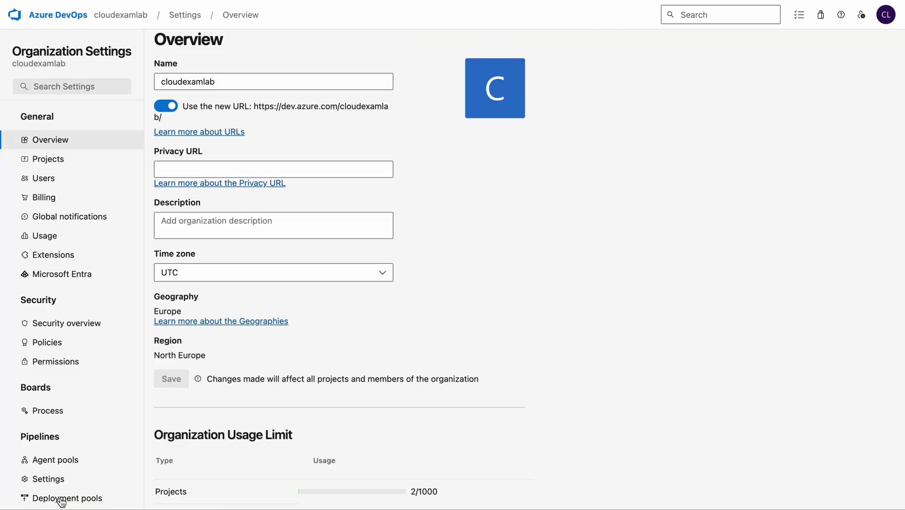
scroll(332, 422, "down", 3)
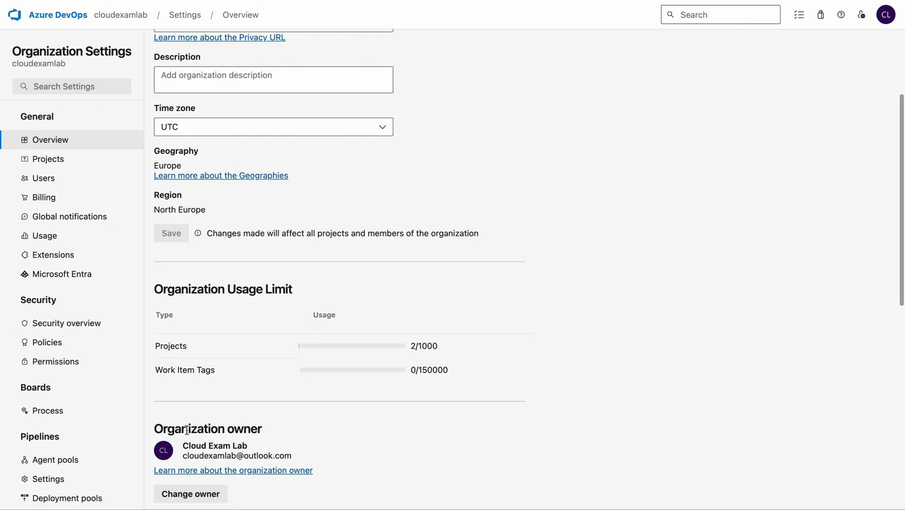
left_click_drag(157, 431, 273, 437)
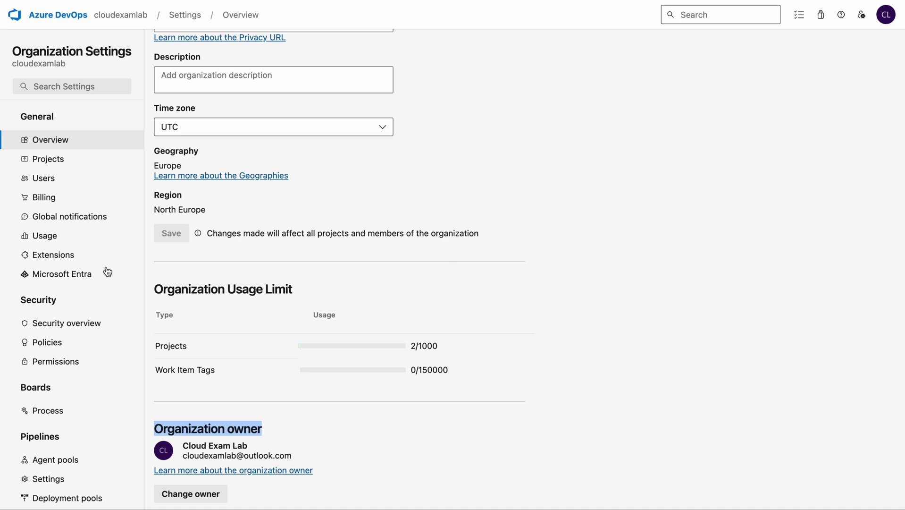
left_click(42, 180)
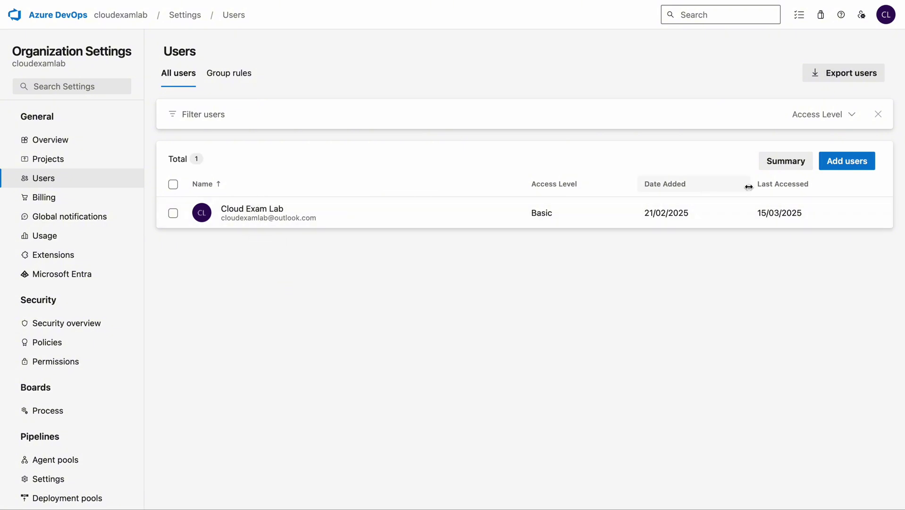
Start adding a user to the organization and enter the new user's e-mail address.
left_click(848, 164)
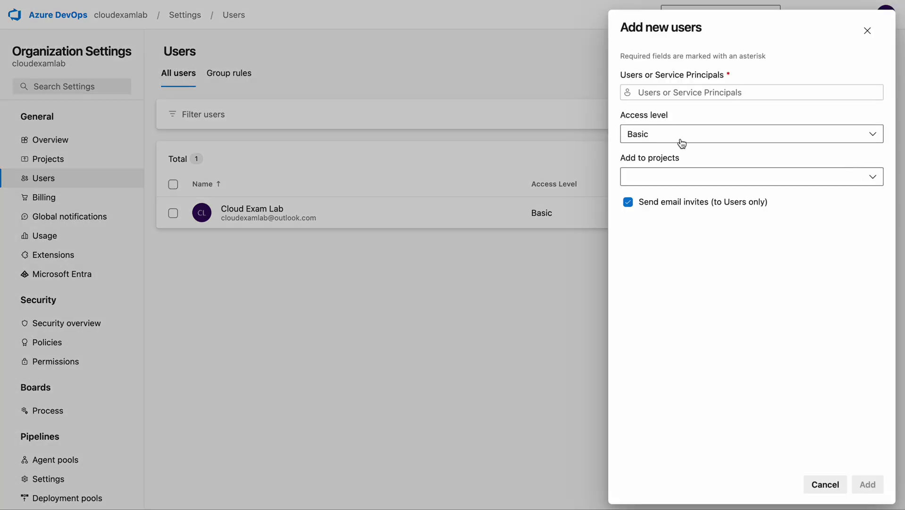
left_click(682, 93)
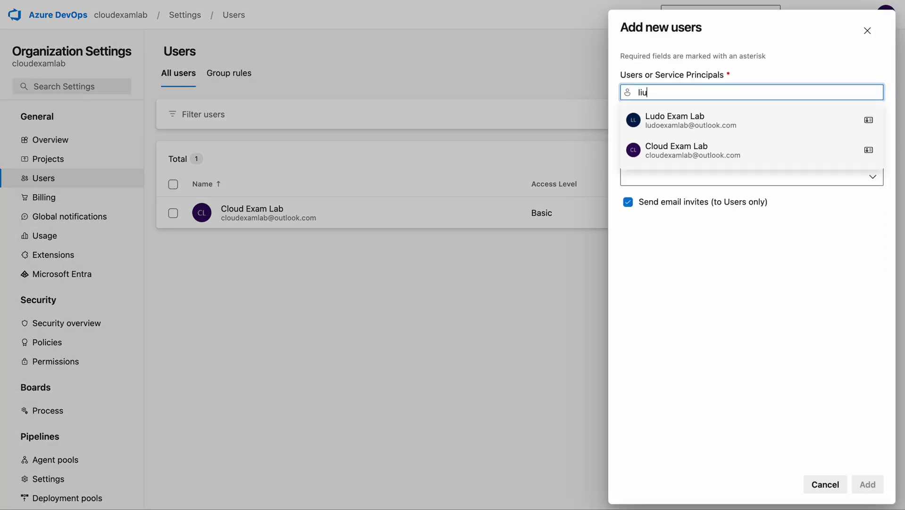
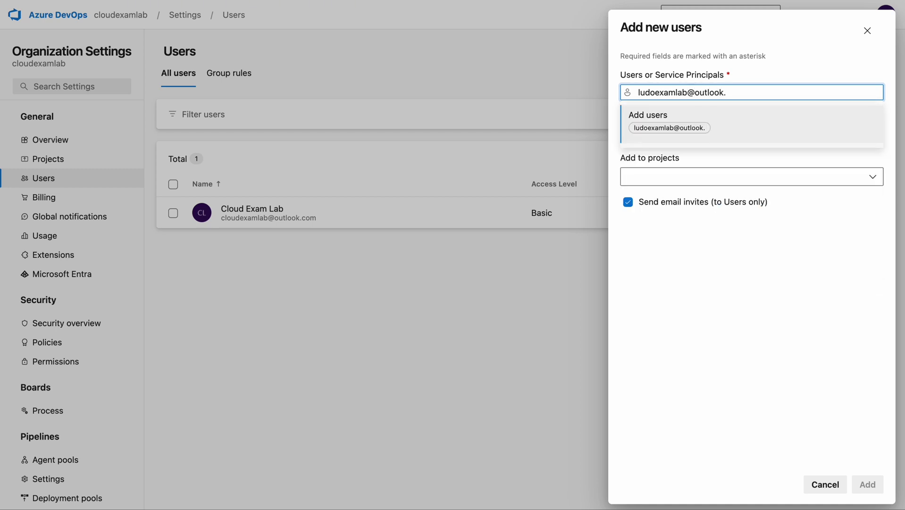
left_click(670, 126)
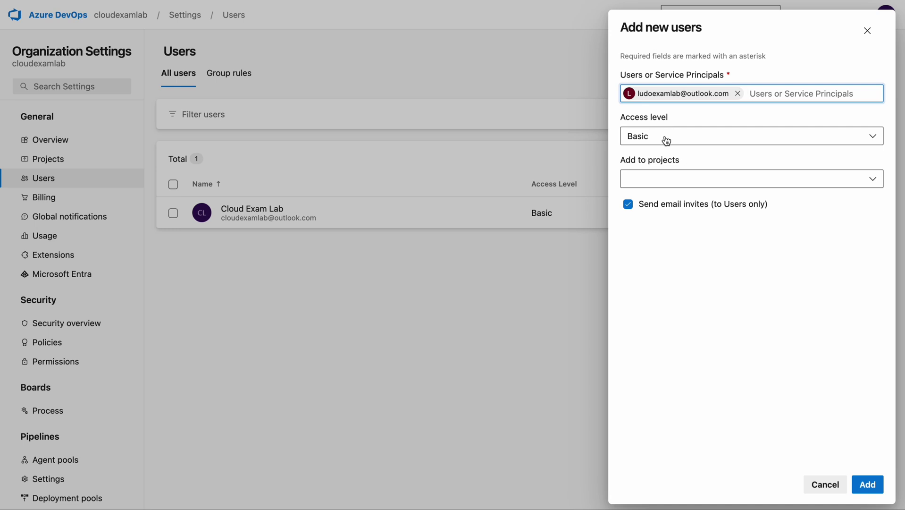
Give the user Stakeholder access and add them to pheonix as a Project Contributor.
left_click(657, 141)
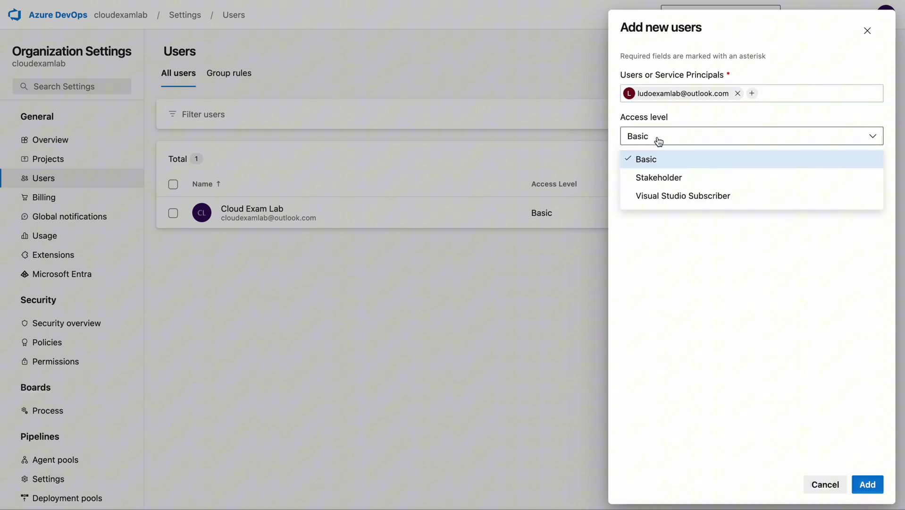
left_click(652, 183)
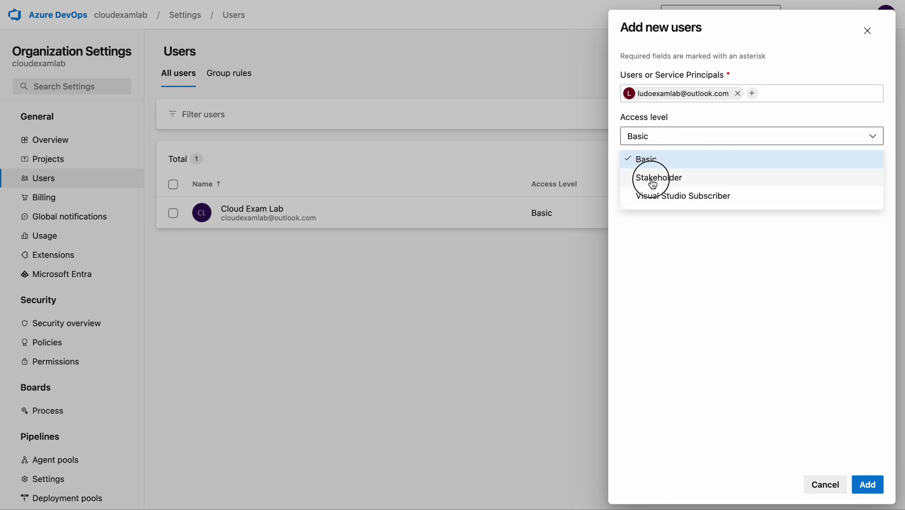
left_click(653, 184)
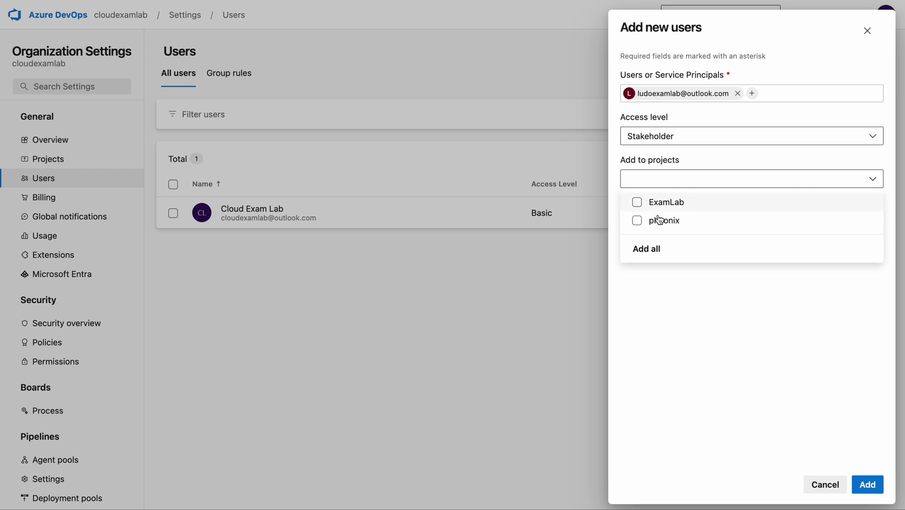
left_click(638, 221)
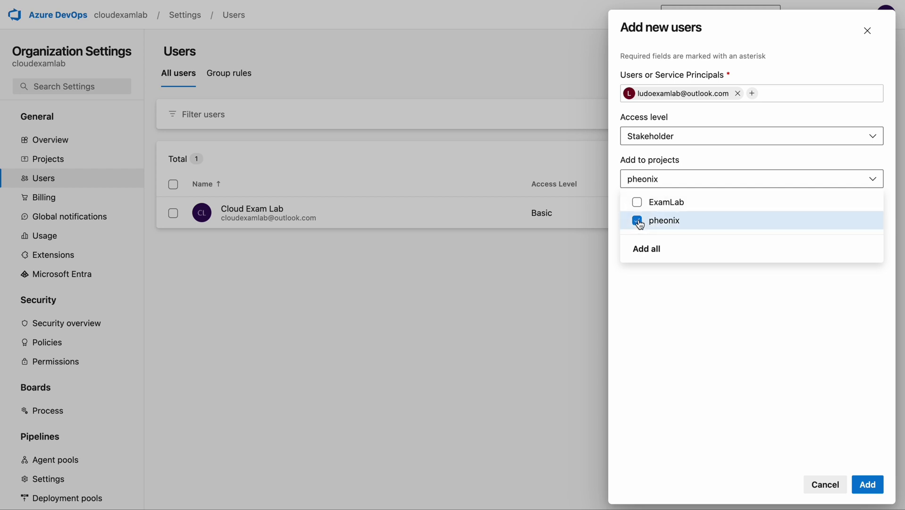
left_click(673, 294)
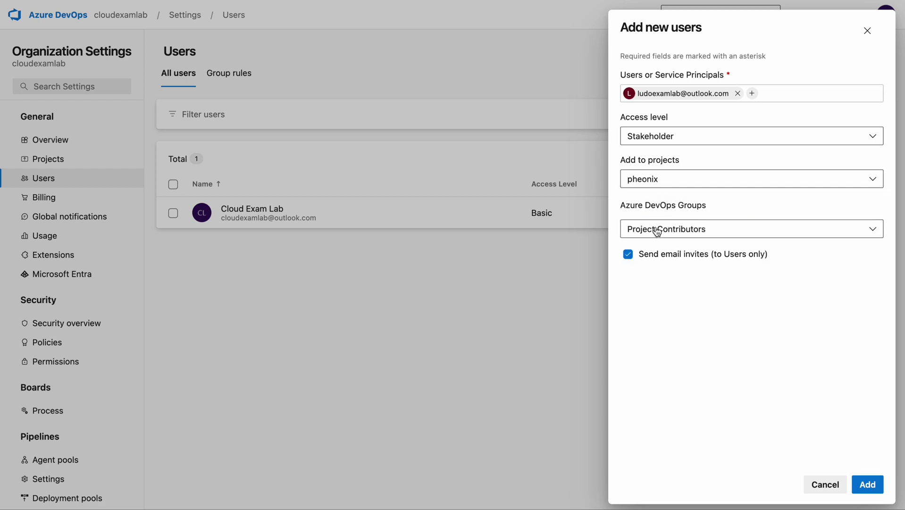
left_click(657, 230)
left_click(657, 271)
left_click(869, 485)
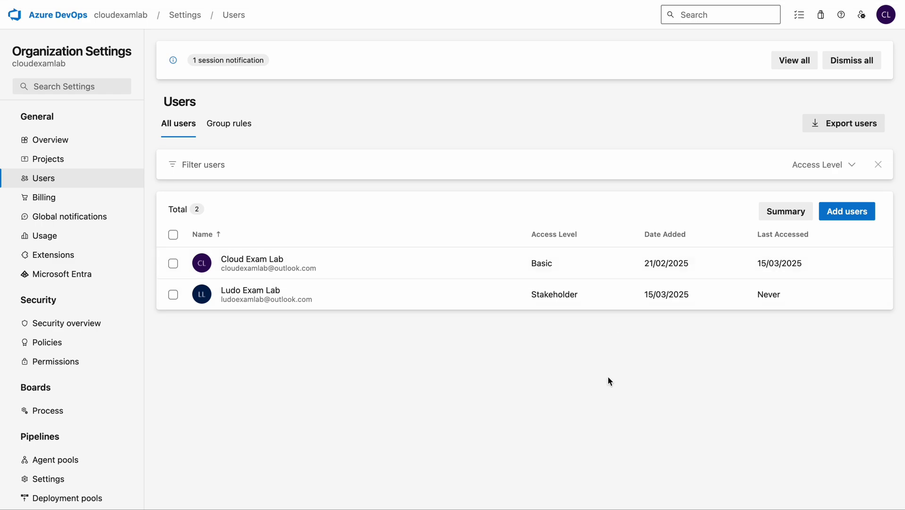
key("ctrl+Right")
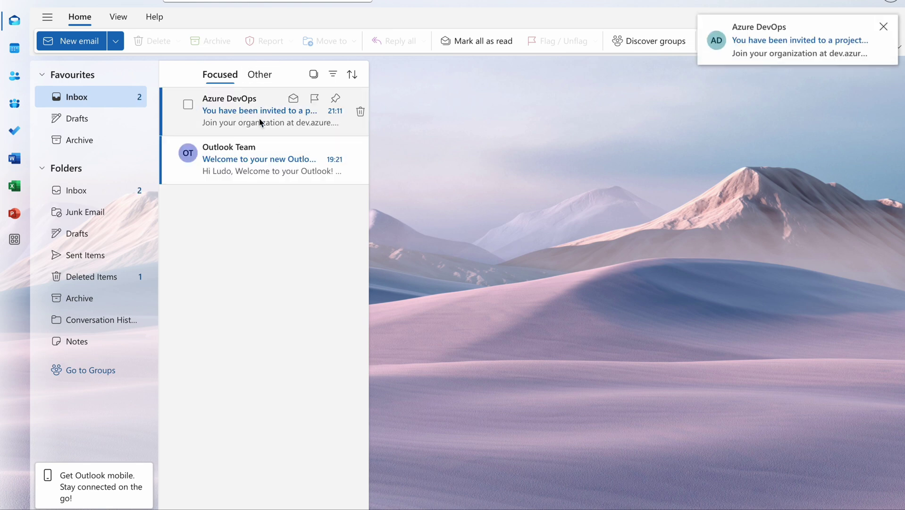
Open the Azure DevOps invitation e-mail in Outlook and accept it with Join now.
left_click(240, 119)
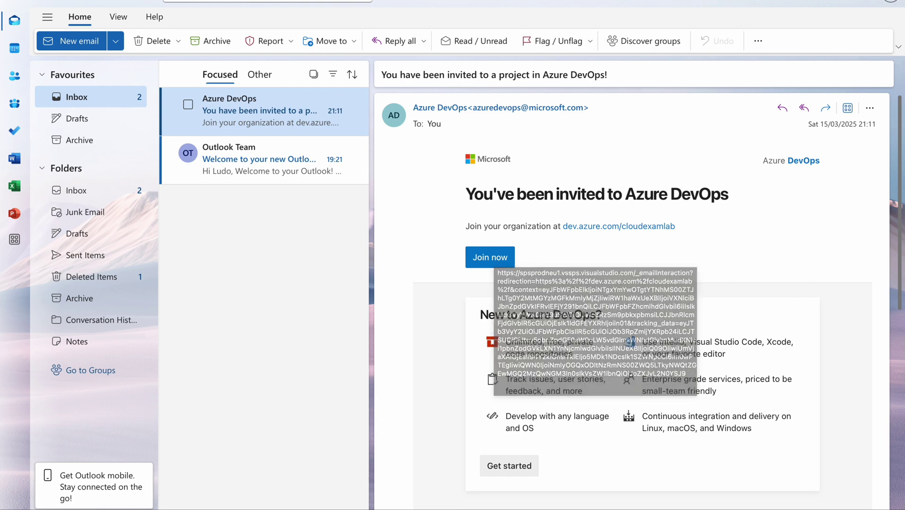
left_click(494, 259)
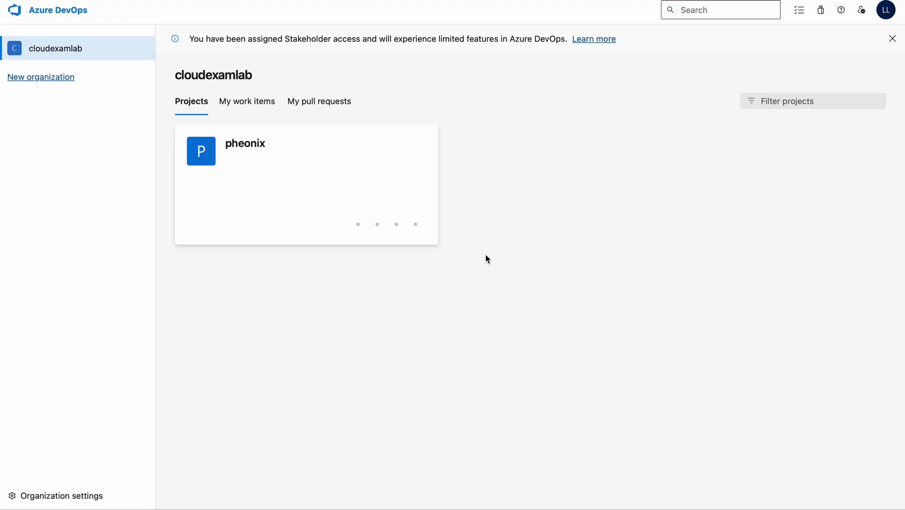
As the new user, open pheonix and check its navigation, noting the Stakeholder notice and no Repos.
left_click(238, 156)
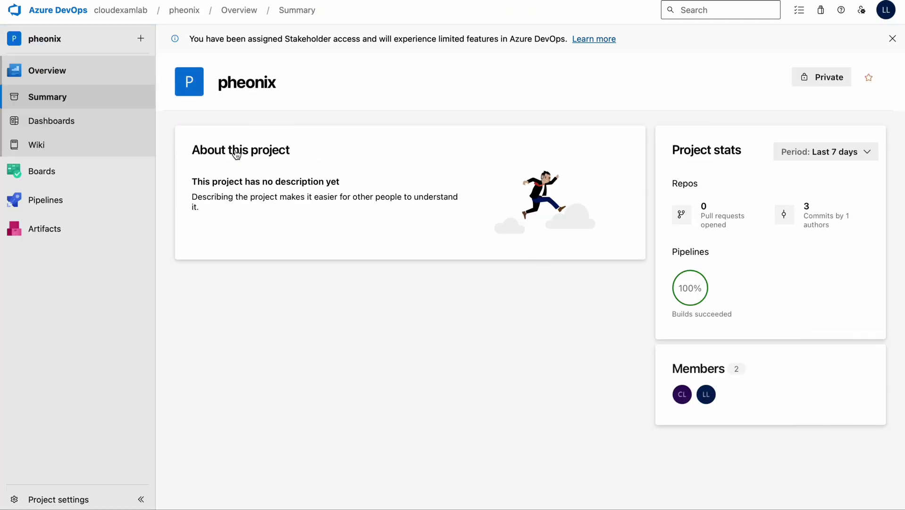
left_click_drag(191, 39, 568, 40)
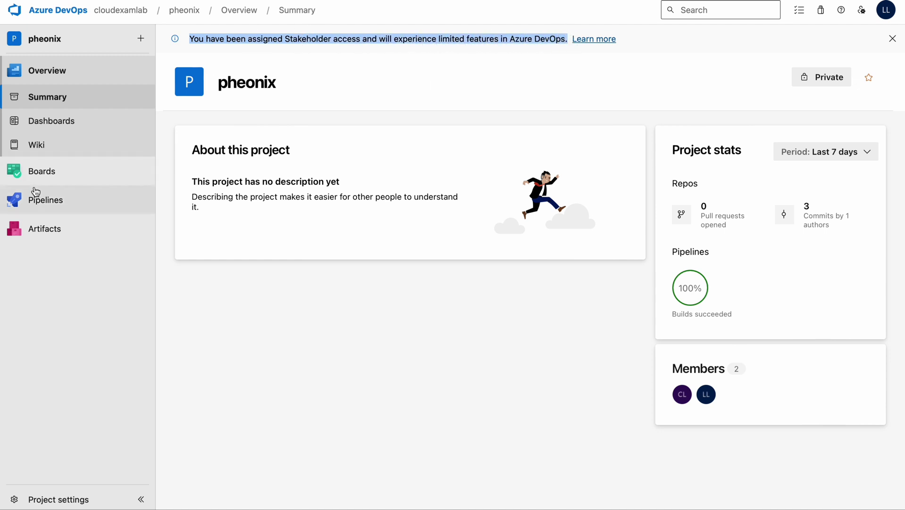
left_click(38, 208)
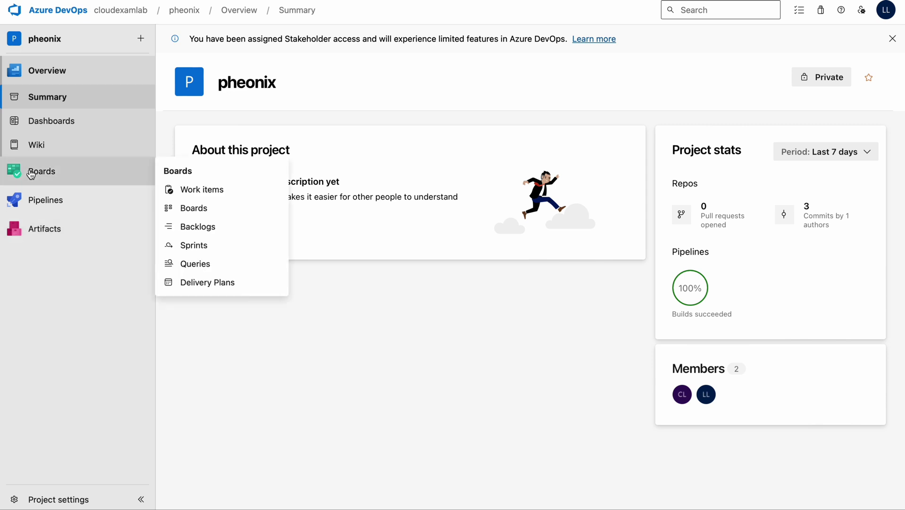
mouse_move(46, 206)
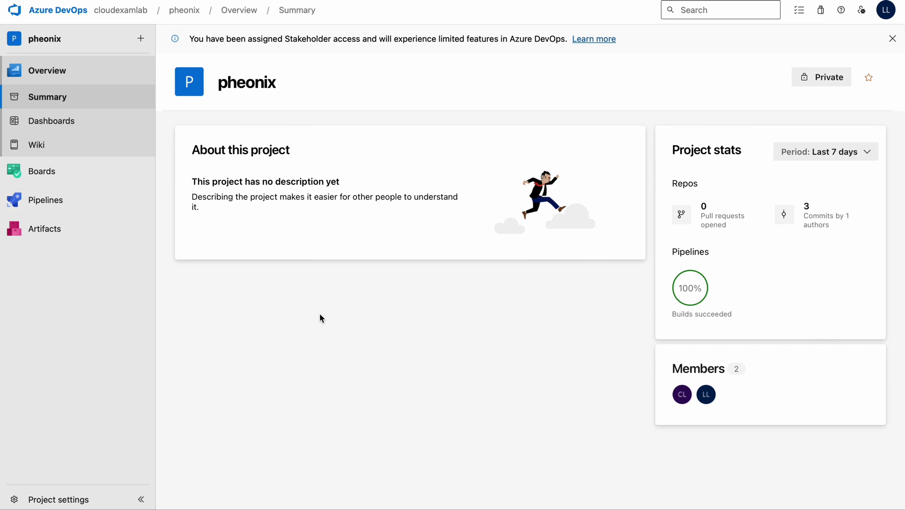
key("ctrl+Left")
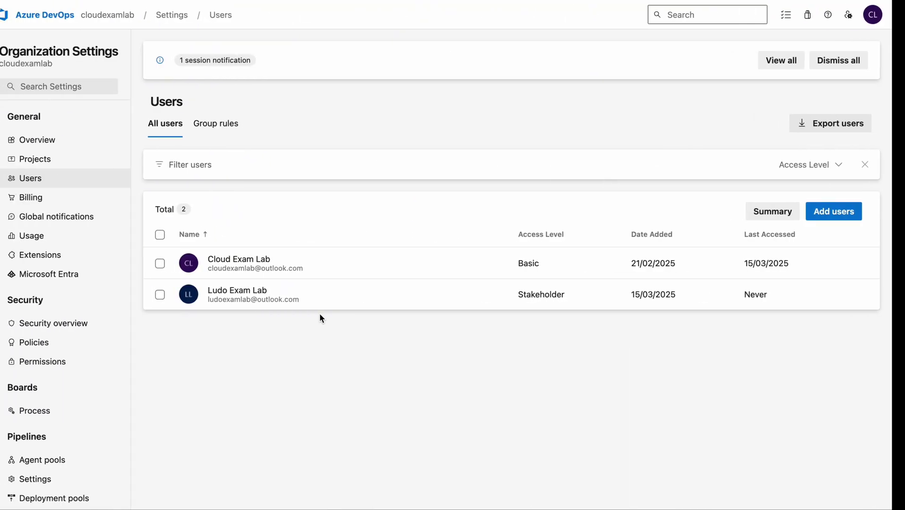
Change the new user's access level from Stakeholder to Basic and save it.
left_click(397, 295)
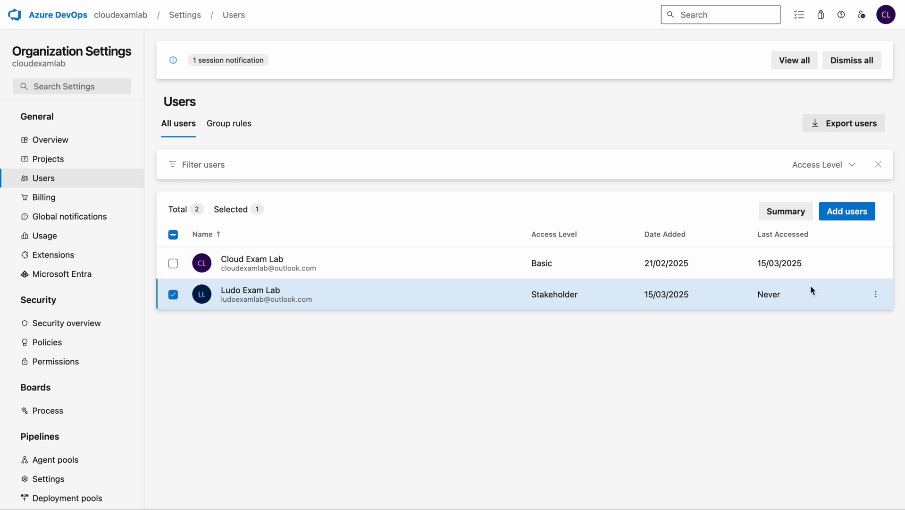
left_click(877, 296)
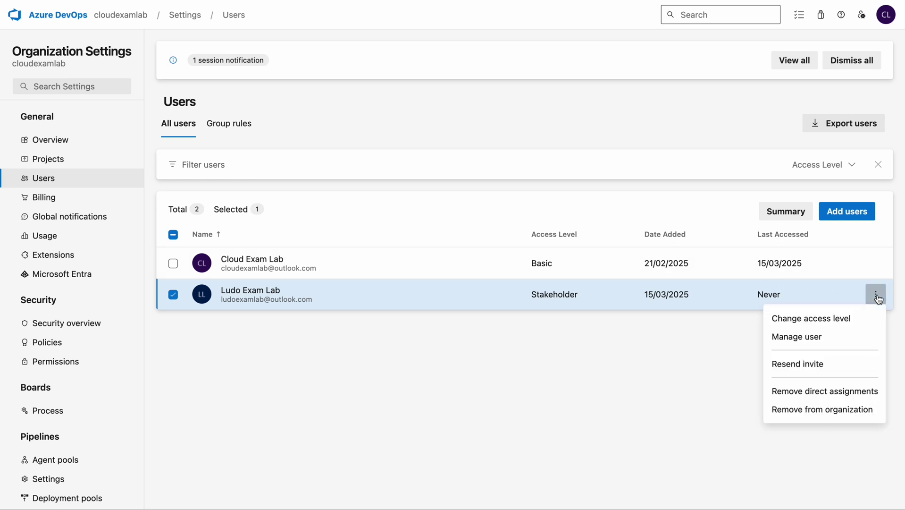
left_click(820, 320)
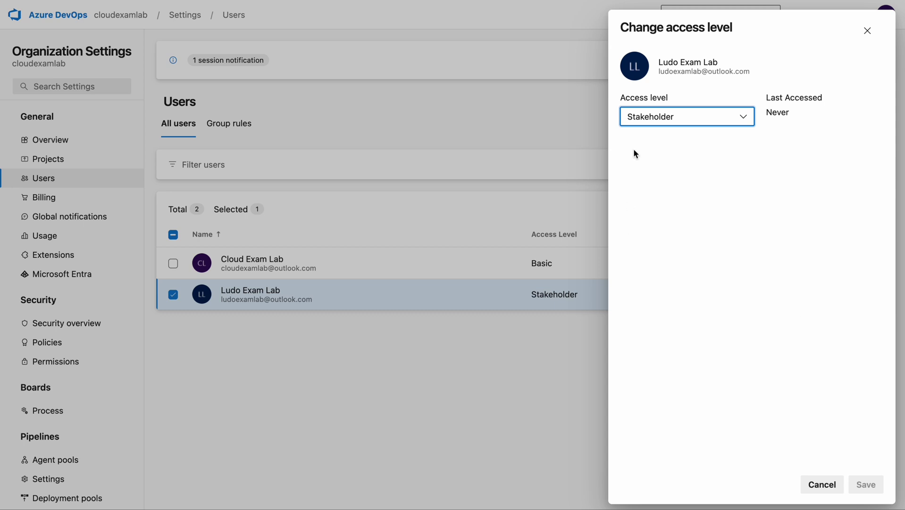
left_click(665, 121)
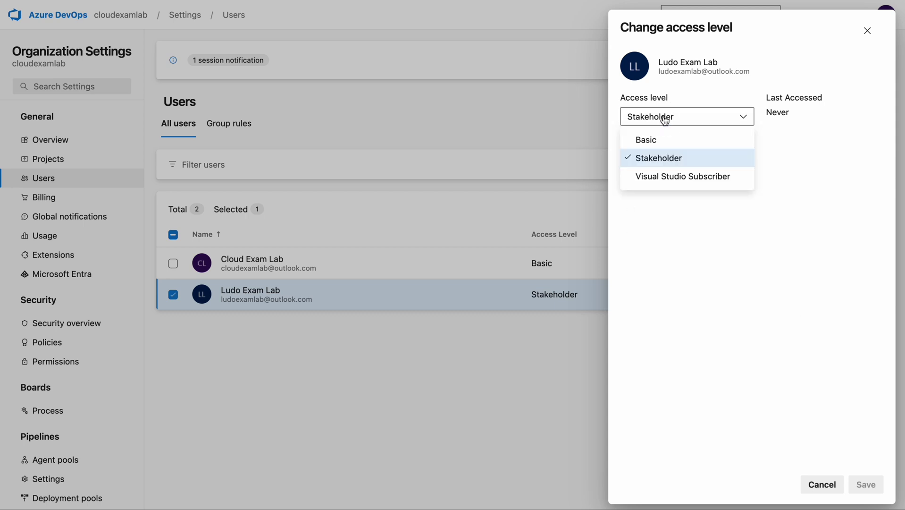
left_click(651, 141)
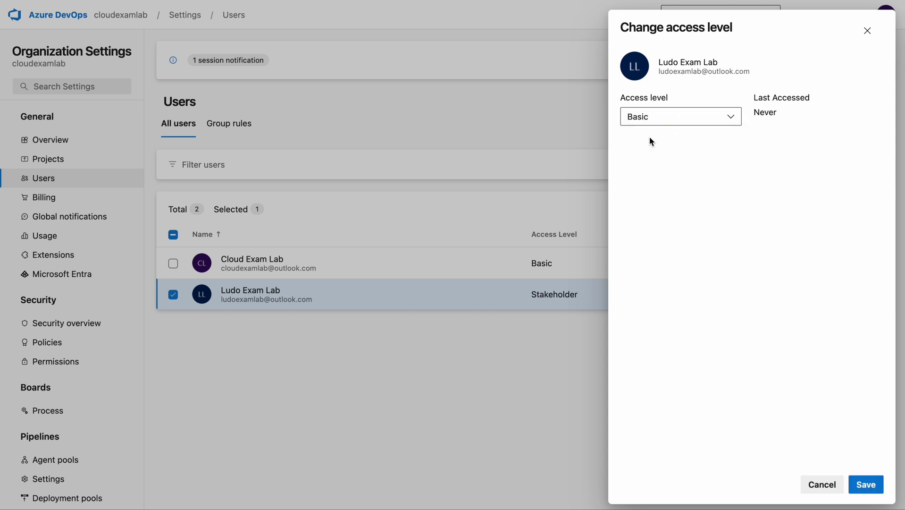
left_click(867, 484)
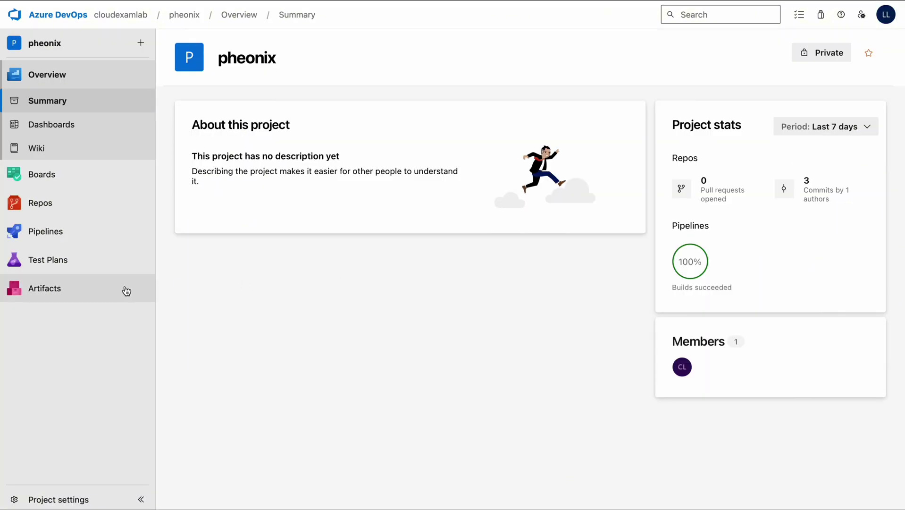
As the new user, browse Repos Files, switching between the dotnetapp-demo and pheonix repositories.
mouse_move(34, 204)
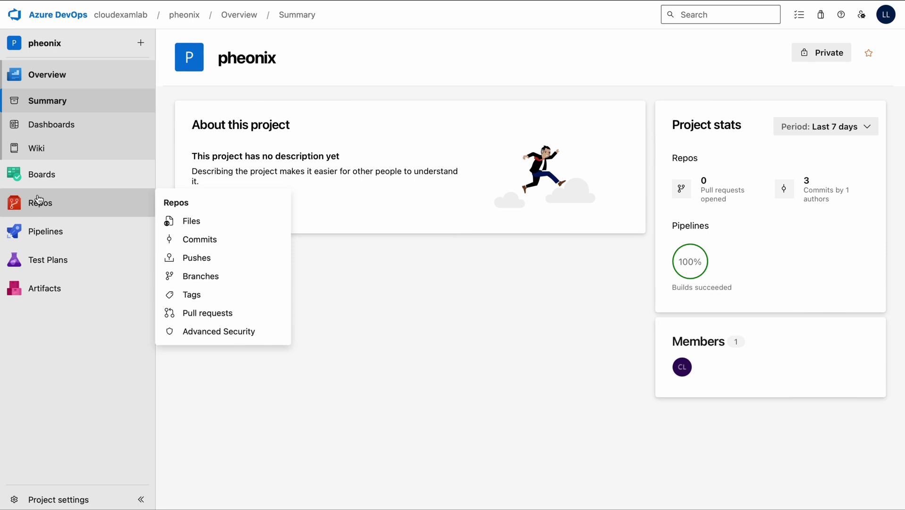
left_click(38, 205)
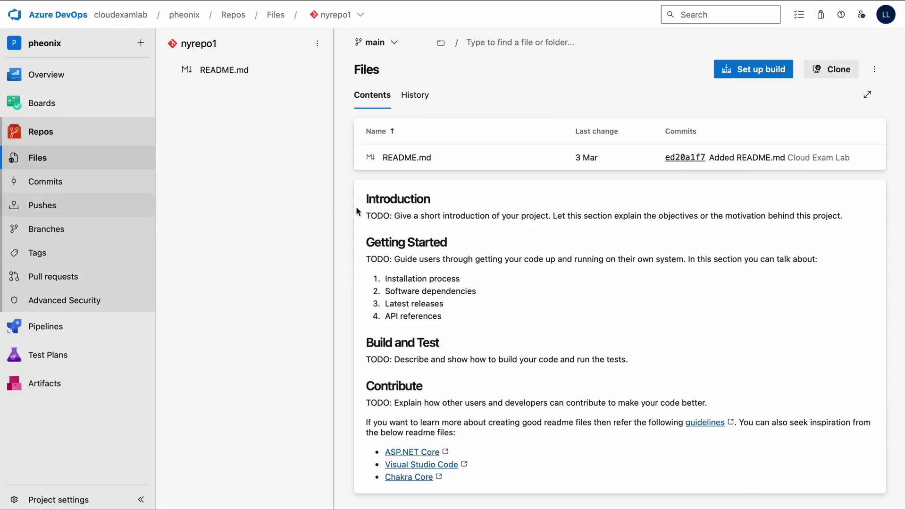
left_click(360, 16)
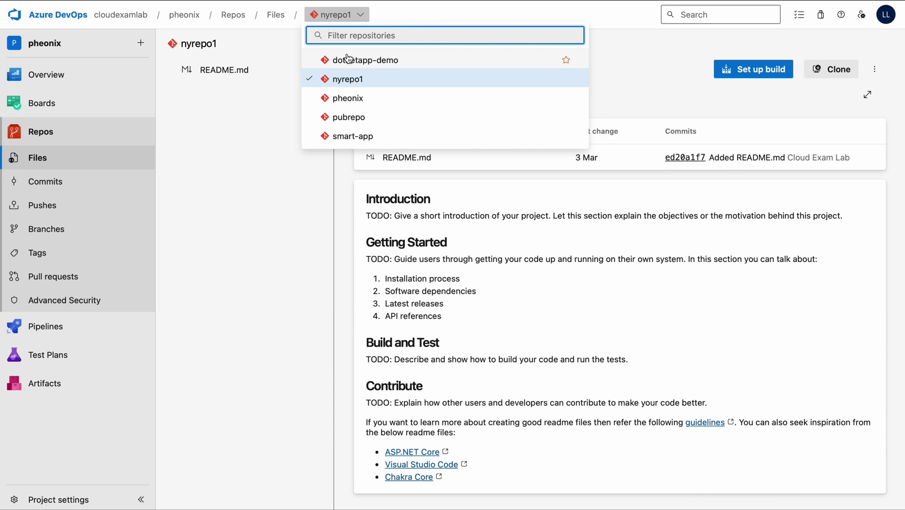
left_click(354, 65)
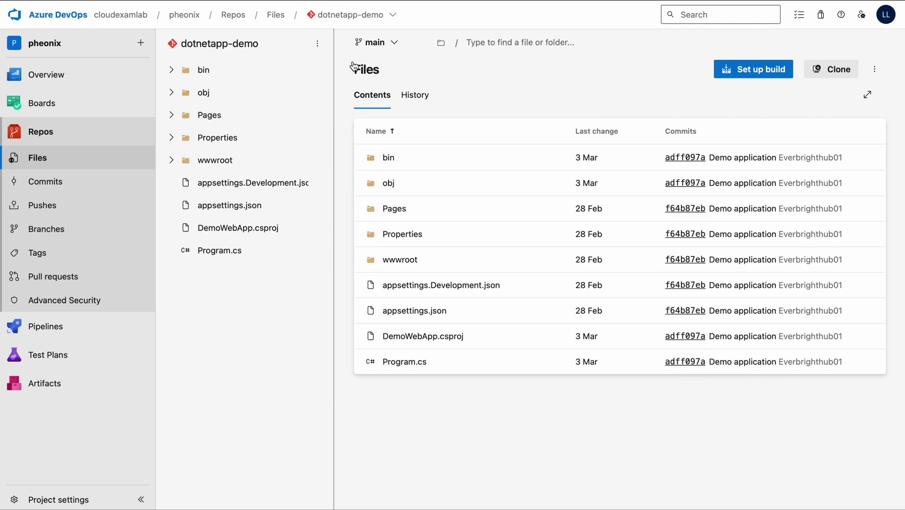
left_click(376, 17)
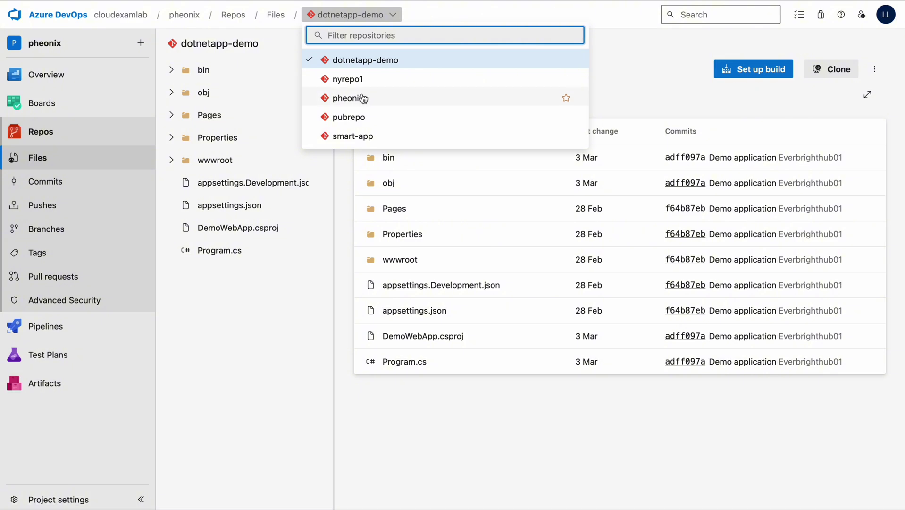
left_click(364, 97)
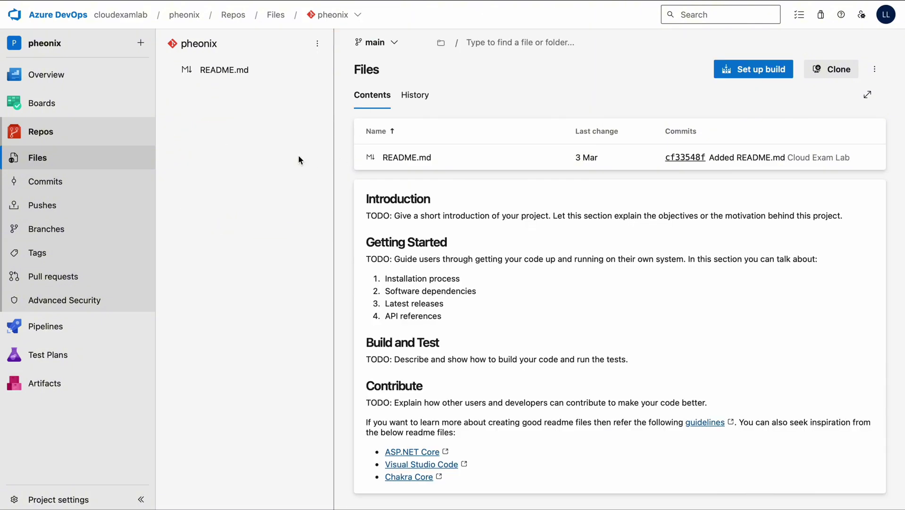
key("ctrl+Left")
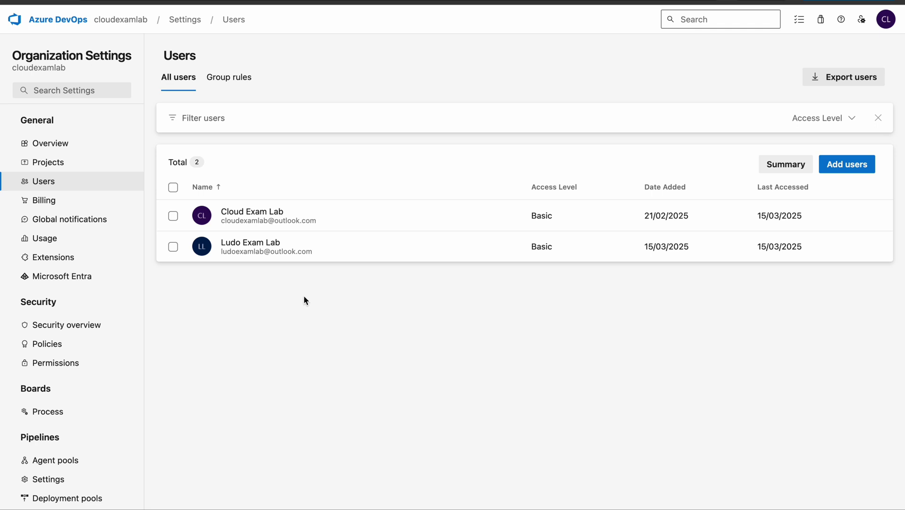
Go back to cloudexamlab's projects, enter pheonix and open its Project settings.
left_click(116, 21)
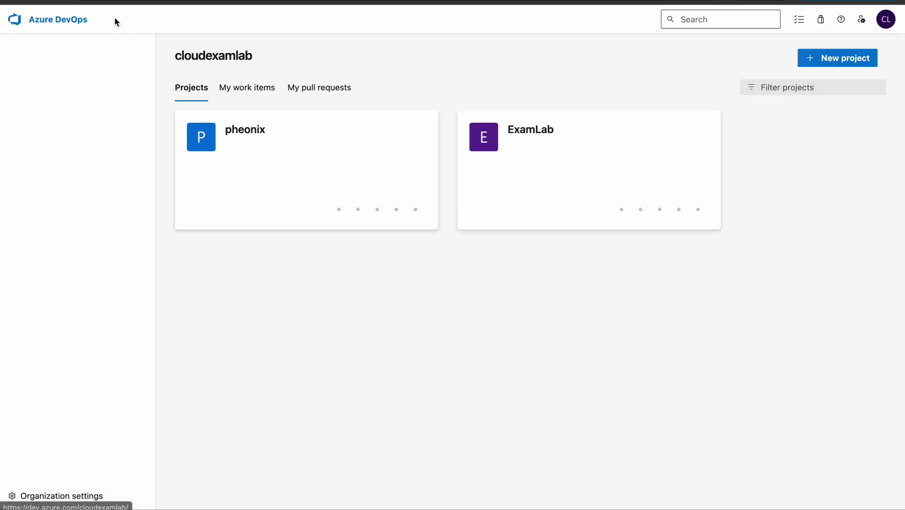
left_click(241, 136)
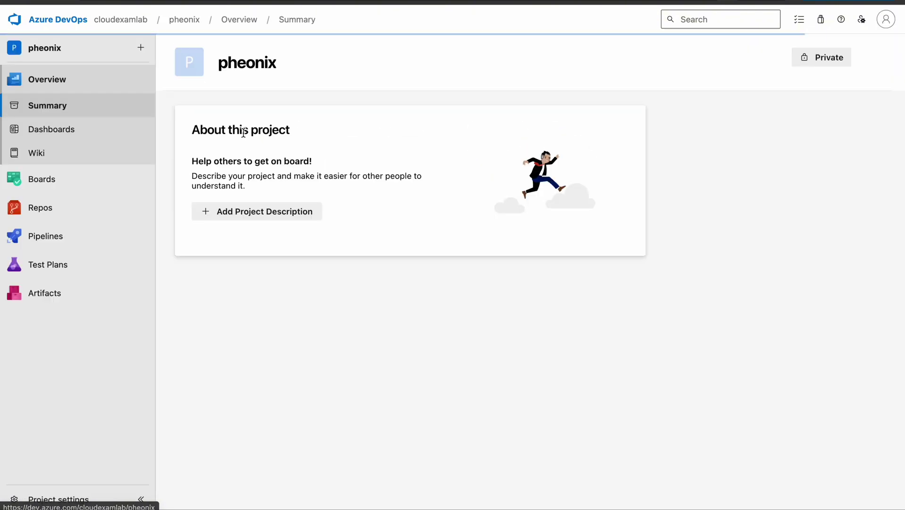
mouse_move(124, 220)
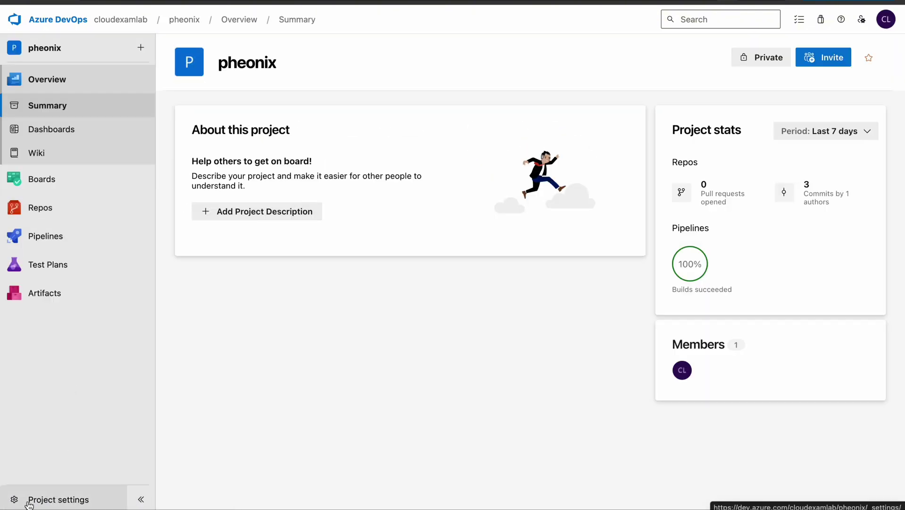
left_click(51, 500)
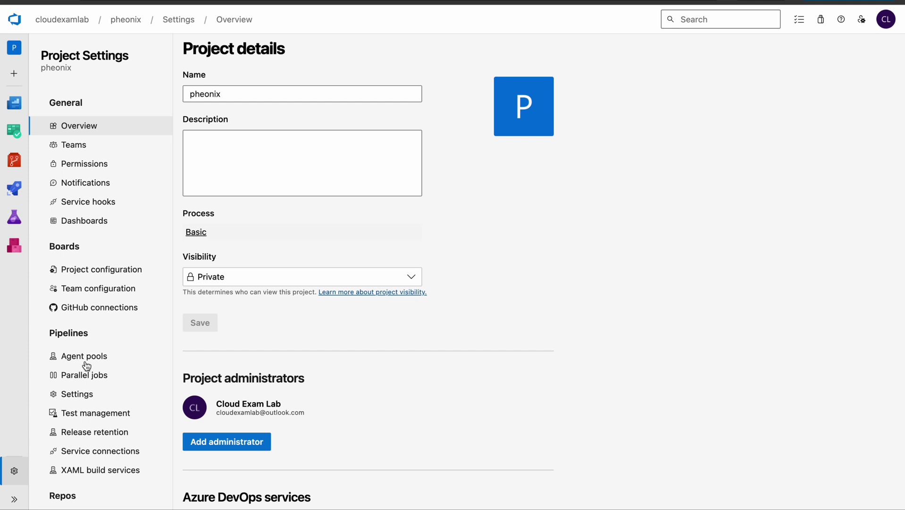
Open the All Repositories Security tab and load the new user's permissions via a 'ludo' search.
scroll(87, 366, "down", 3)
left_click(77, 452)
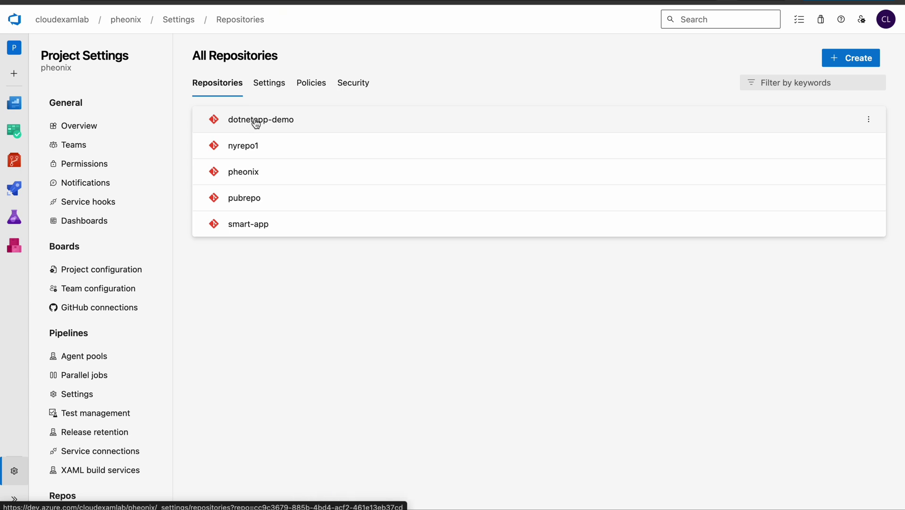
left_click(353, 83)
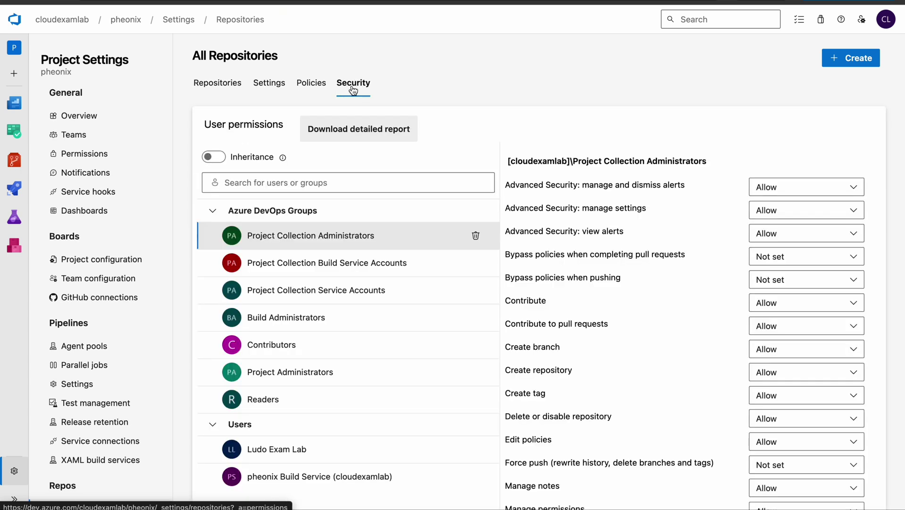
left_click(309, 183)
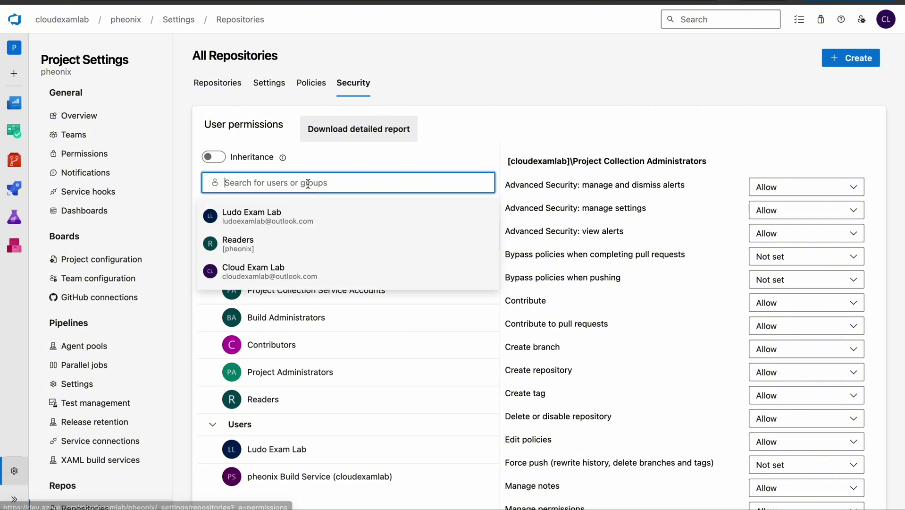
type("ludo")
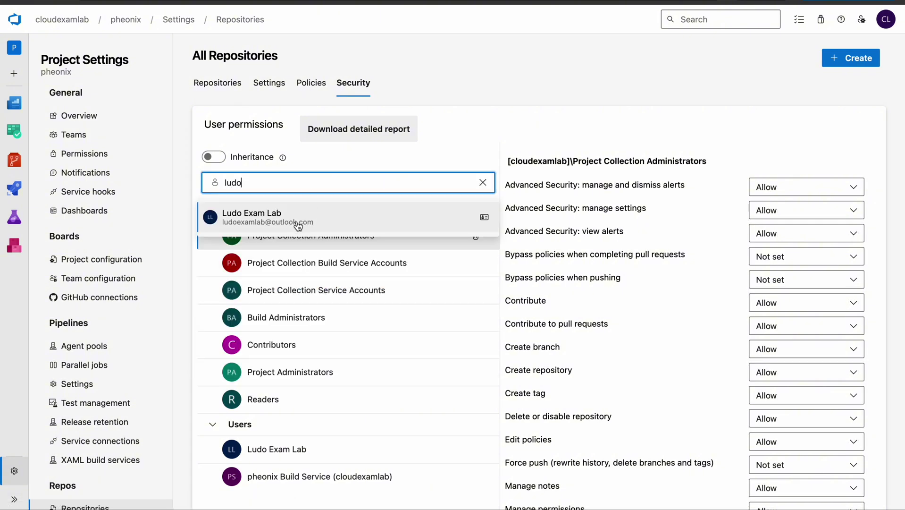
left_click(296, 222)
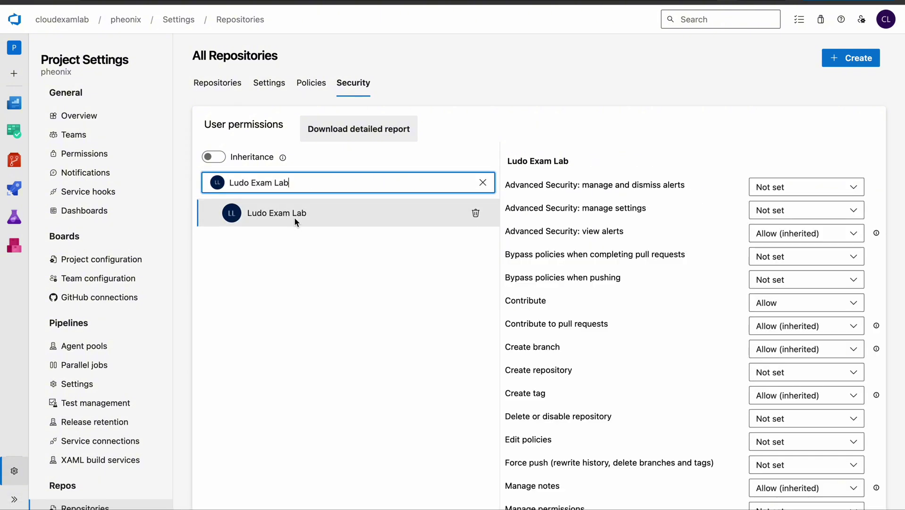
left_click(208, 156)
left_click(208, 156)
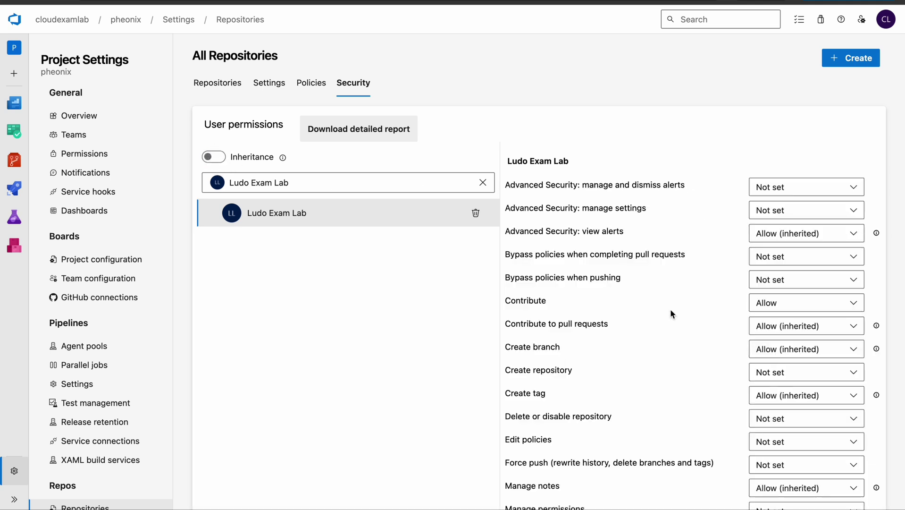
Set the new user's Read and Contribute repository permissions to Deny.
scroll(670, 312, "down", 2)
scroll(671, 309, "down", 2)
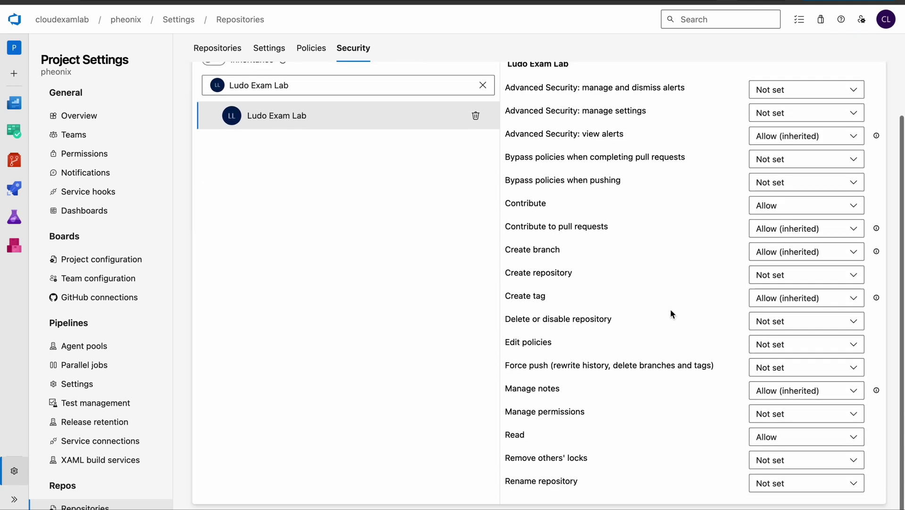
double_click(511, 439)
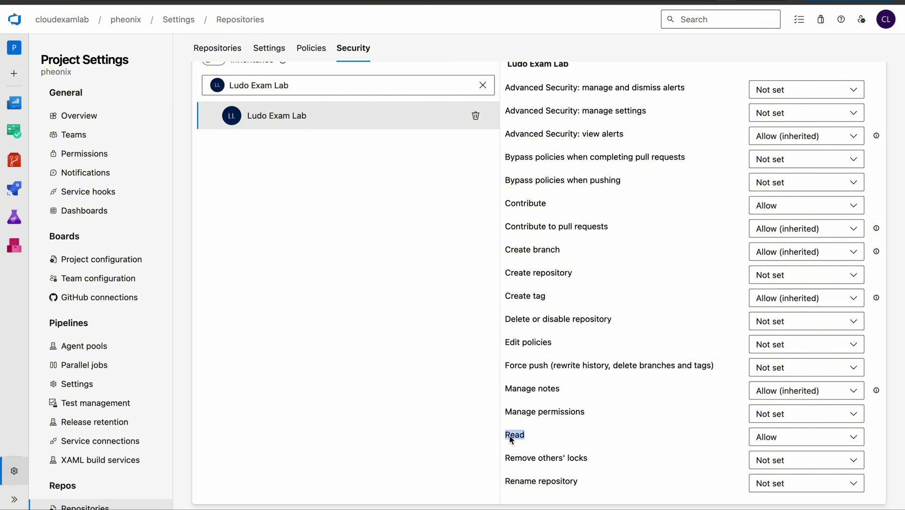
left_click(796, 443)
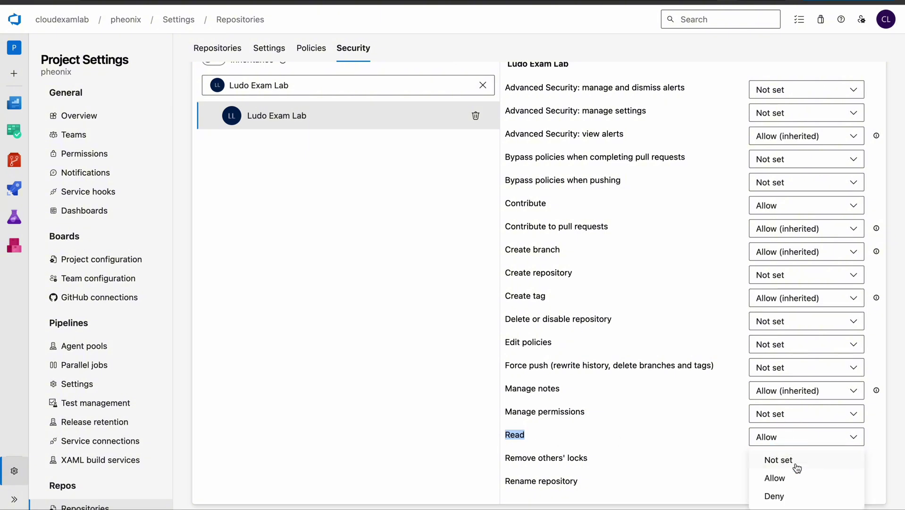
left_click(778, 498)
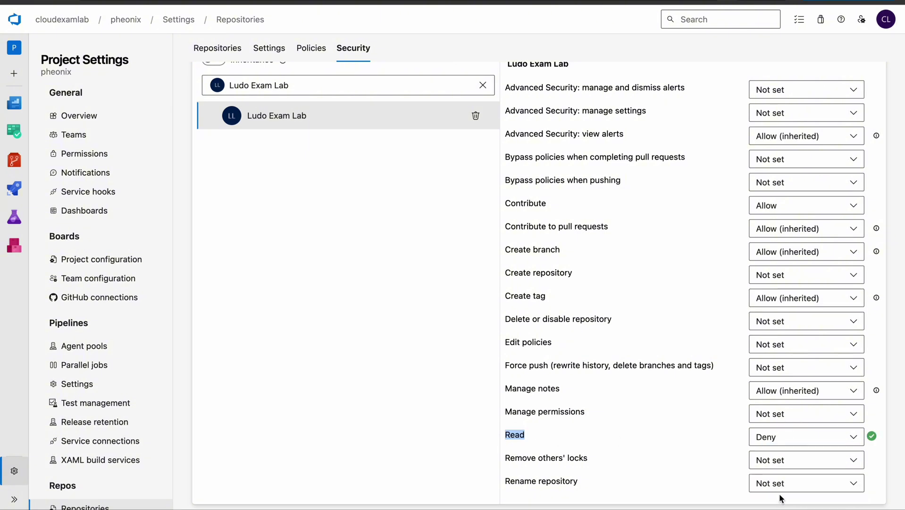
scroll(773, 406, "up", 2)
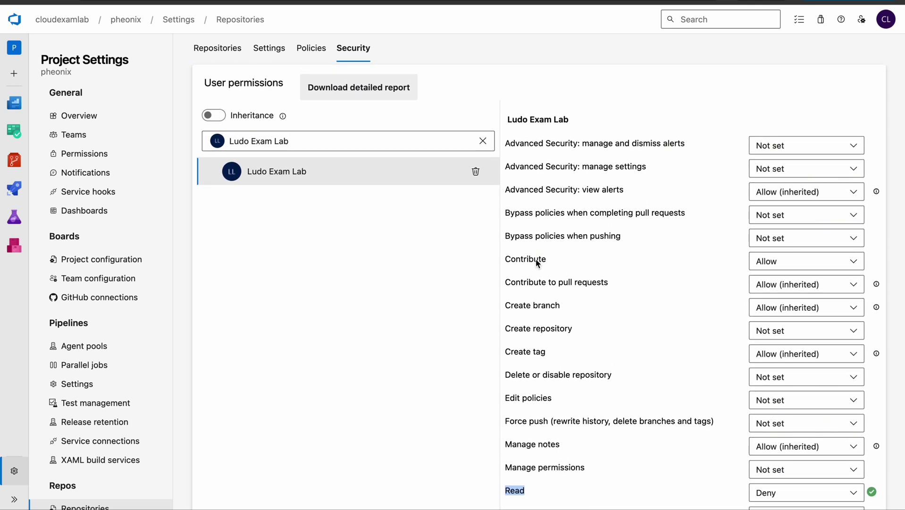
left_click_drag(506, 264, 550, 258)
left_click(768, 262)
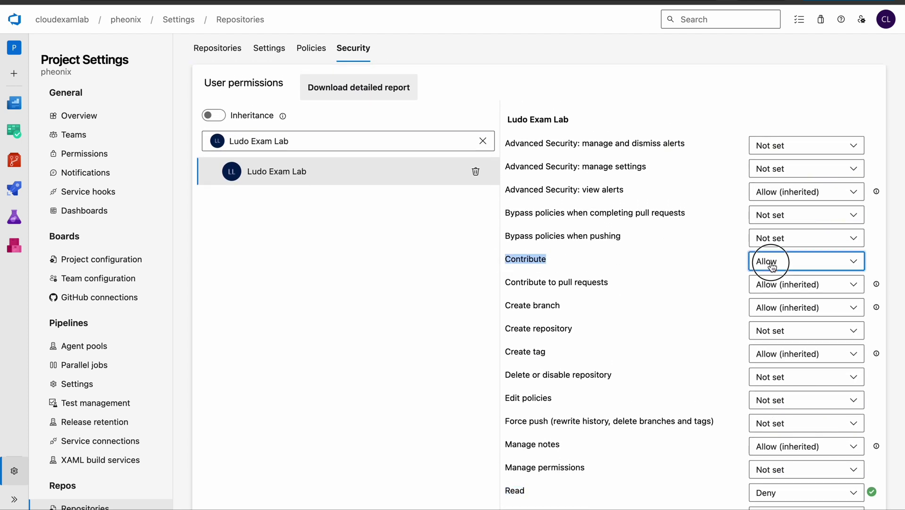
left_click(784, 322)
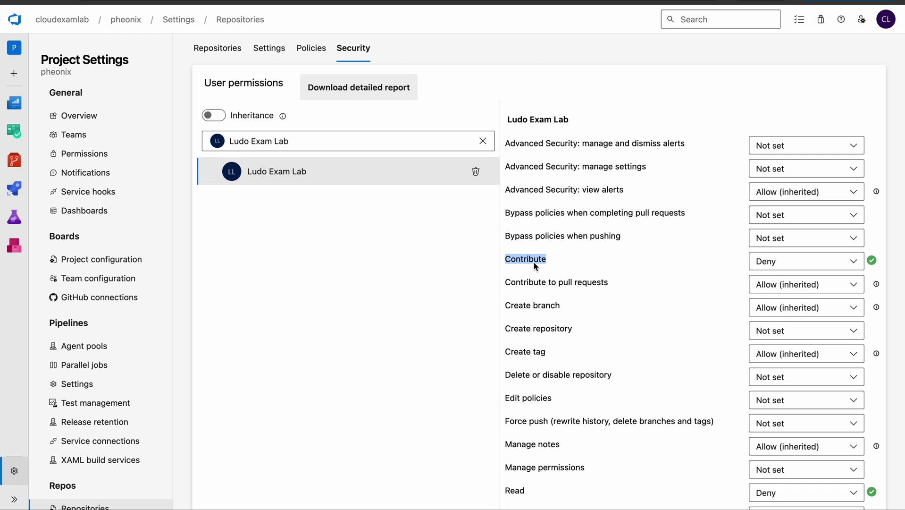
left_click(218, 47)
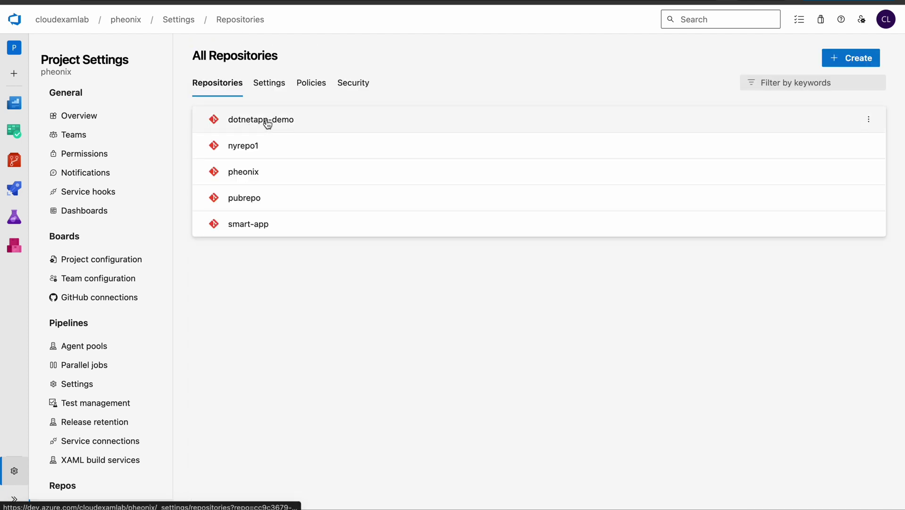
Open dotnetapp-demo's security settings and load the new user's permissions by searching 'ludo'.
left_click(260, 124)
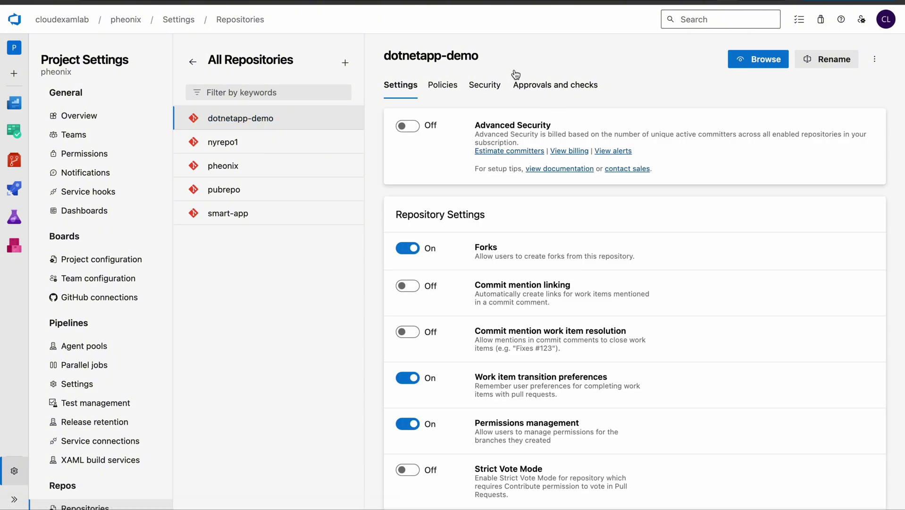
left_click(485, 86)
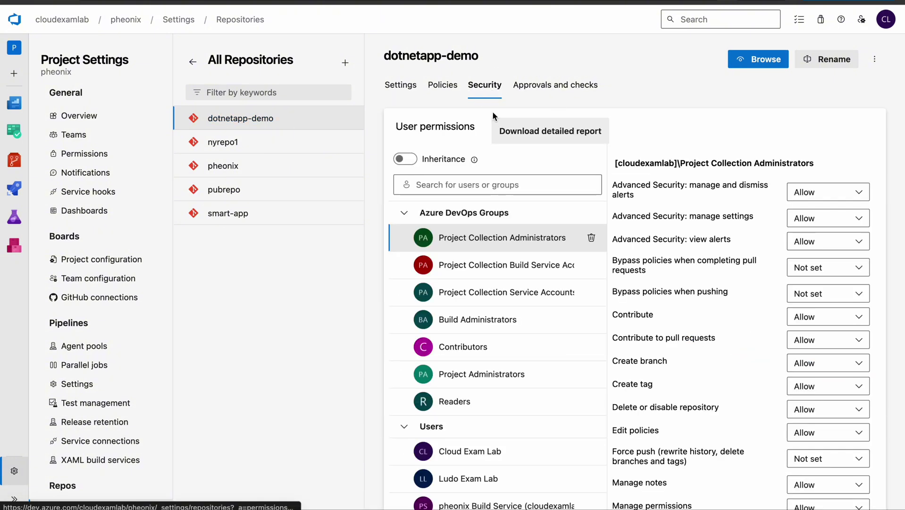
left_click(491, 184)
type("ludo")
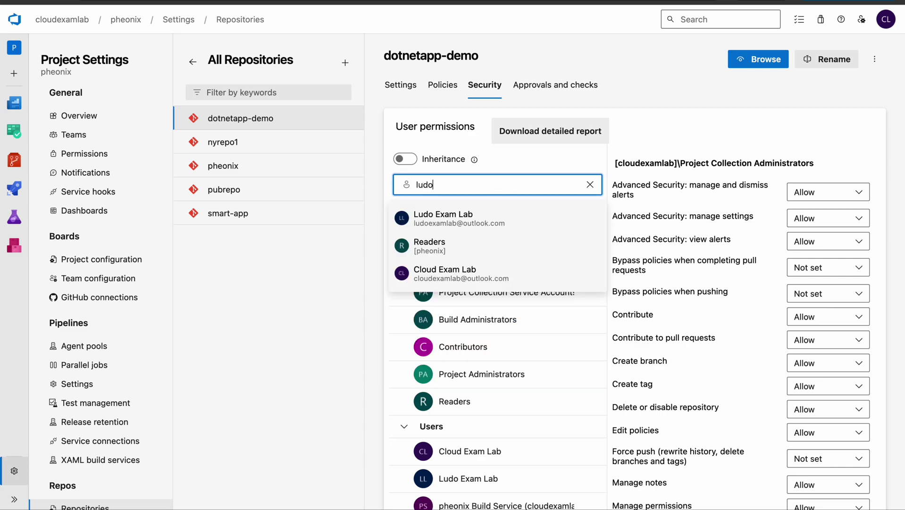
left_click(465, 218)
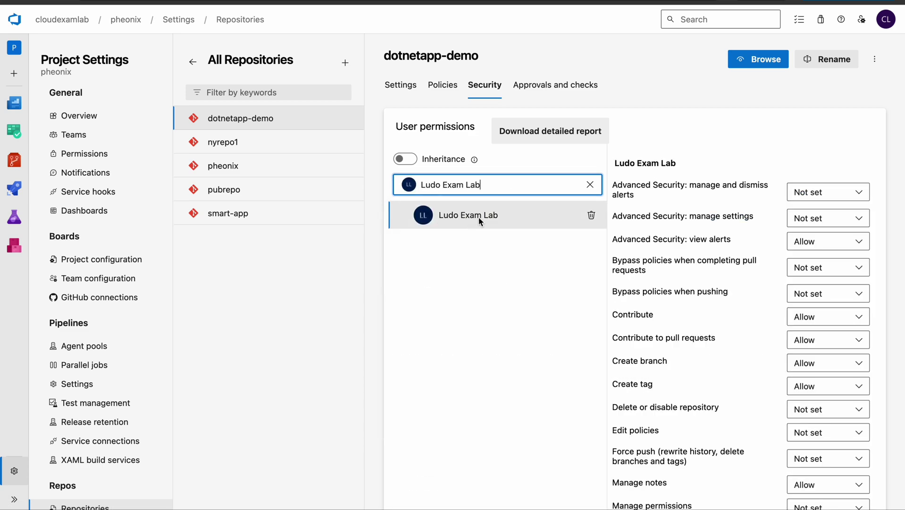
scroll(764, 262, "down", 6)
scroll(765, 262, "up", 1)
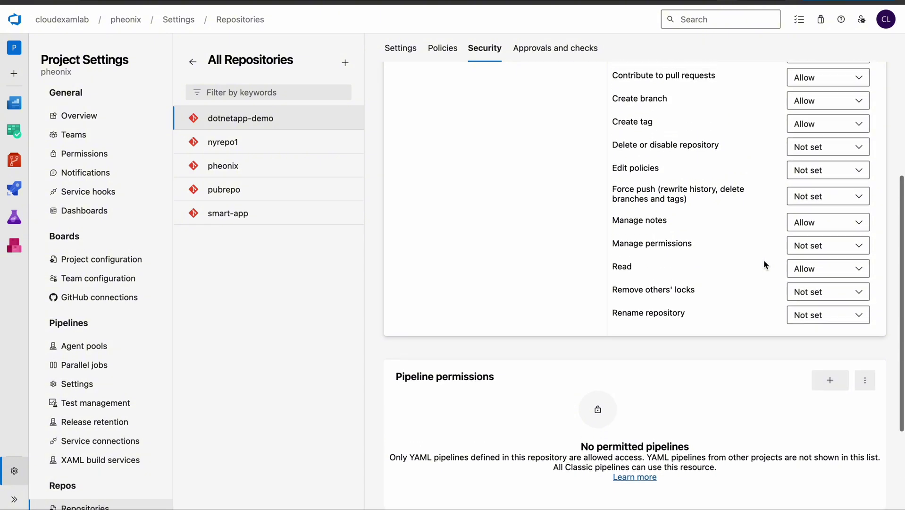
Confirm the user's Read and Contribute permissions on dotnetapp-demo remain Allow.
left_click_drag(616, 269, 641, 274)
left_click(805, 282)
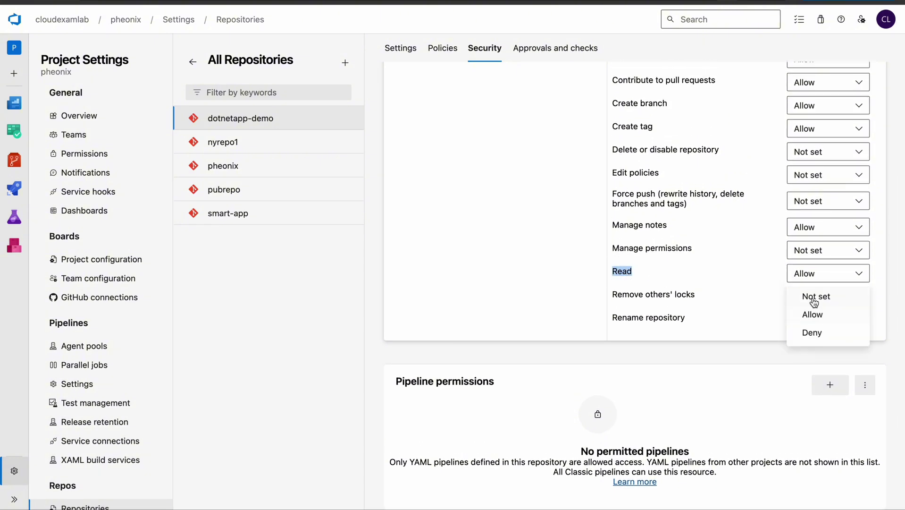
left_click(816, 316)
scroll(810, 276, "up", 5)
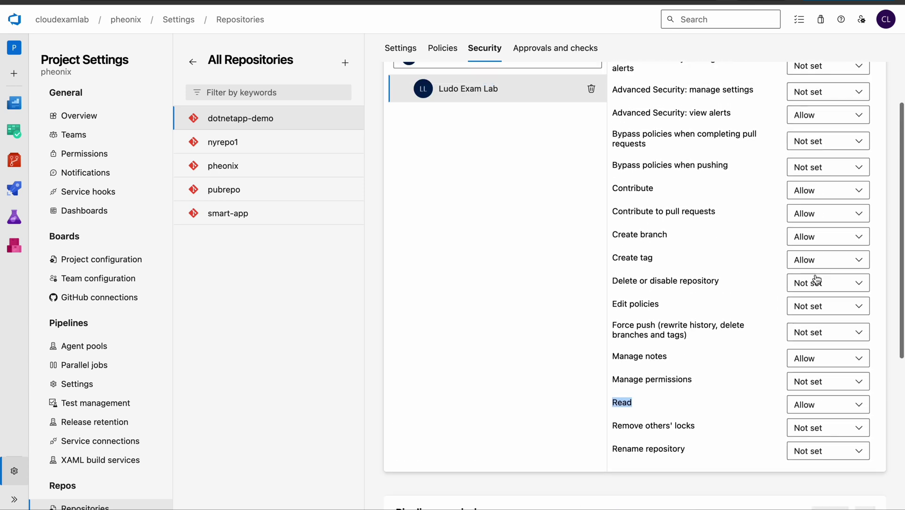
left_click(822, 301)
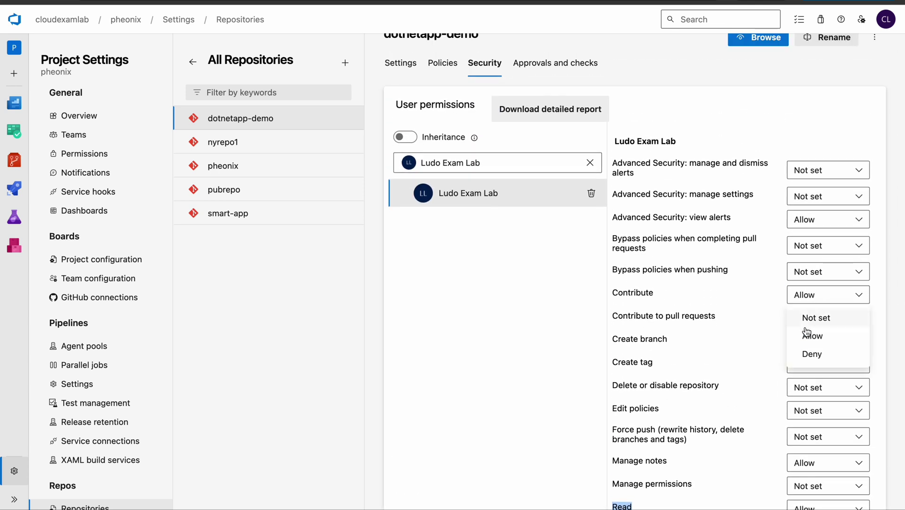
left_click(807, 301)
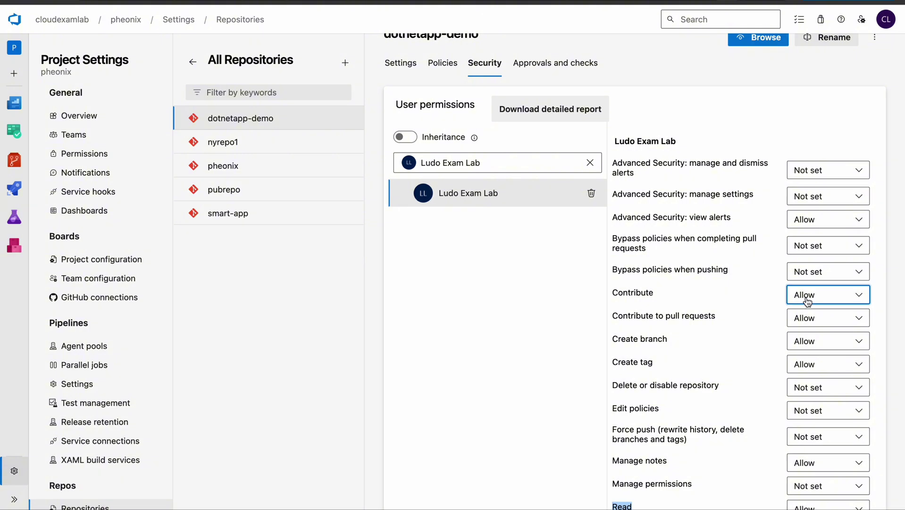
scroll(808, 301, "up", 1)
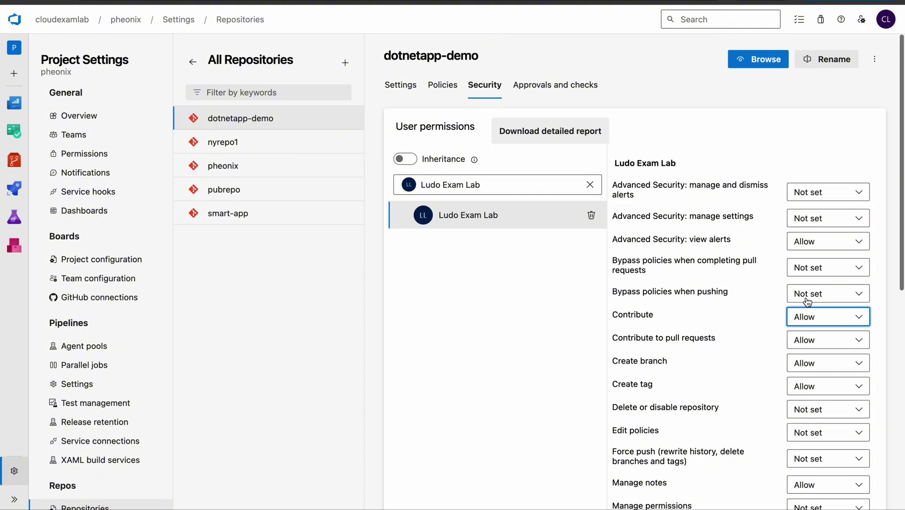
key("ctrl+Right")
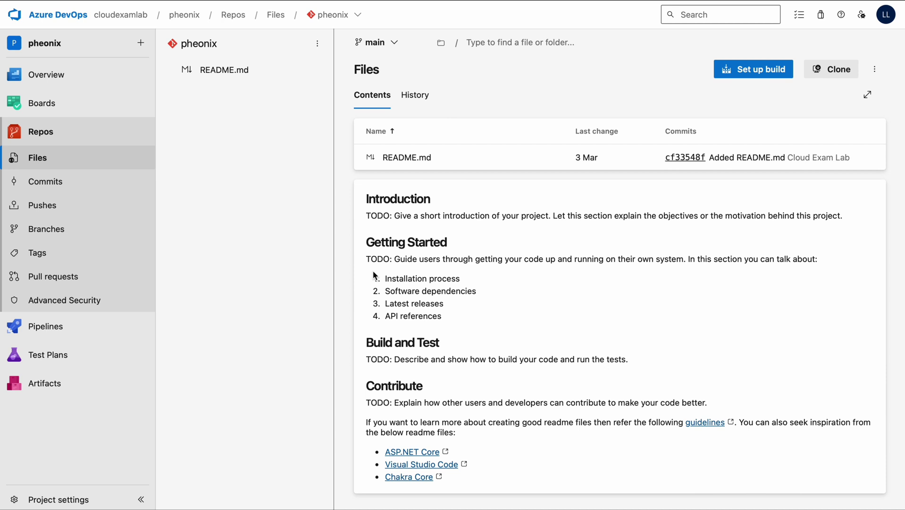
As the new user, reload pheonix (now not found) and open dotnetapp-demo's files instead.
key("super+r")
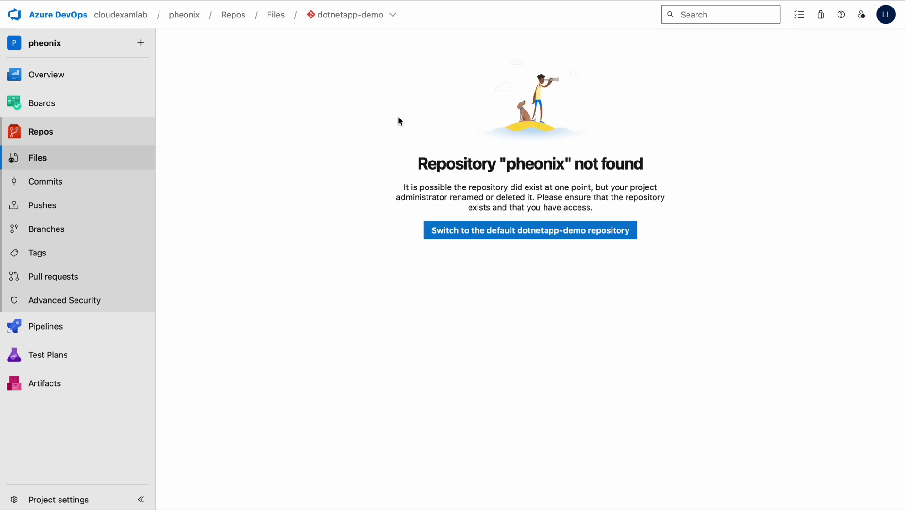
left_click_drag(516, 166, 560, 169)
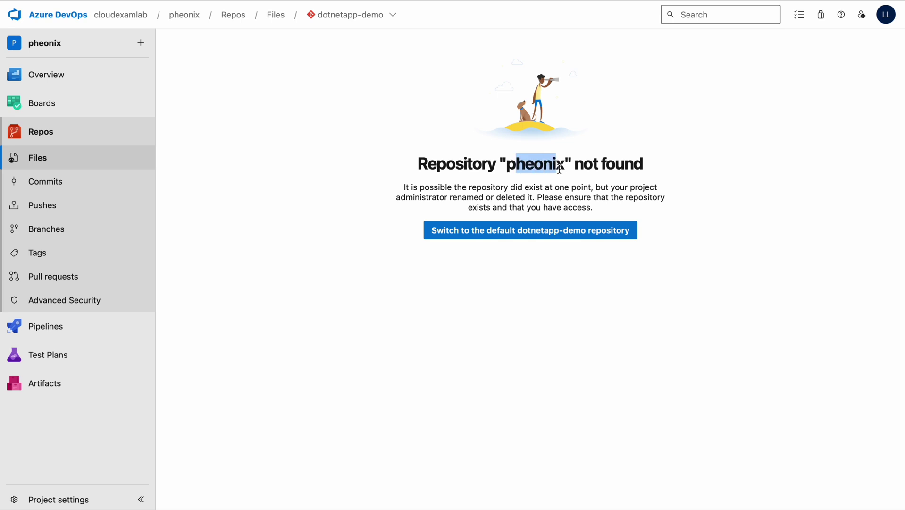
left_click(351, 14)
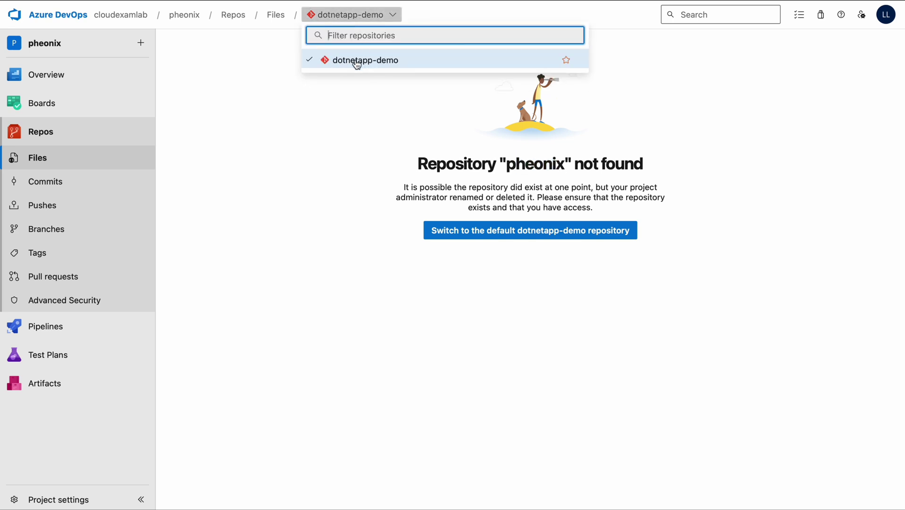
left_click(364, 62)
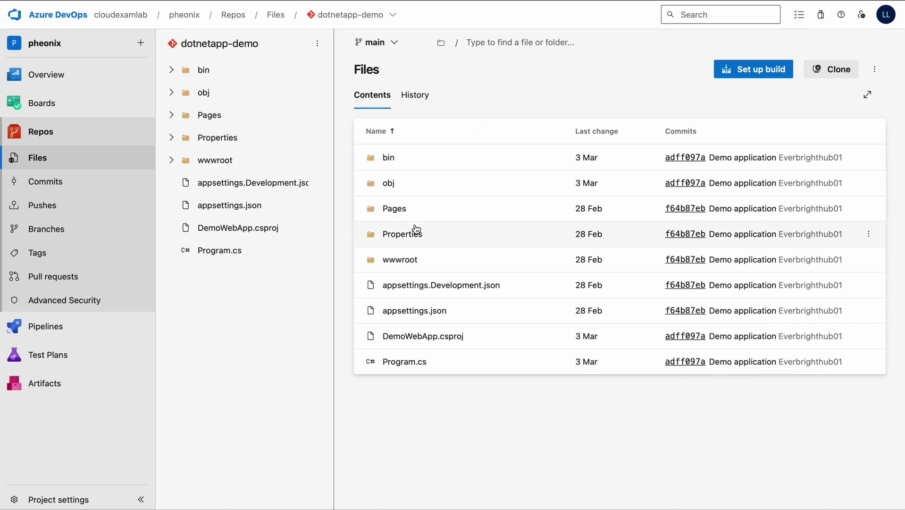
left_click(392, 19)
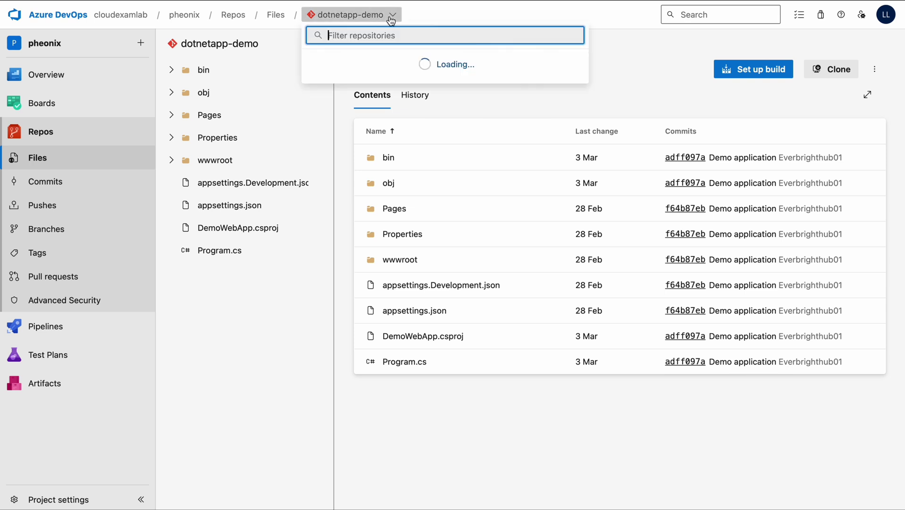
left_click(392, 19)
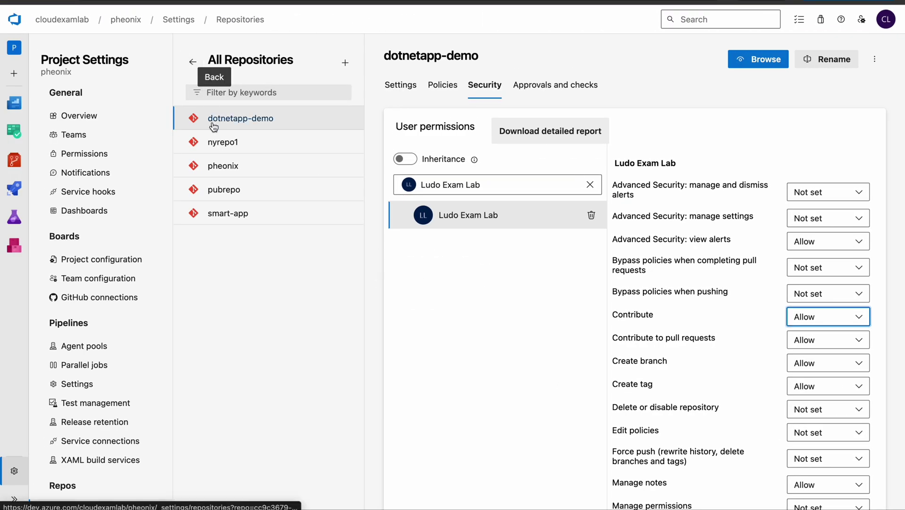
In the pheonix repository's security settings, find and select the new user to view their permissions.
left_click(221, 170)
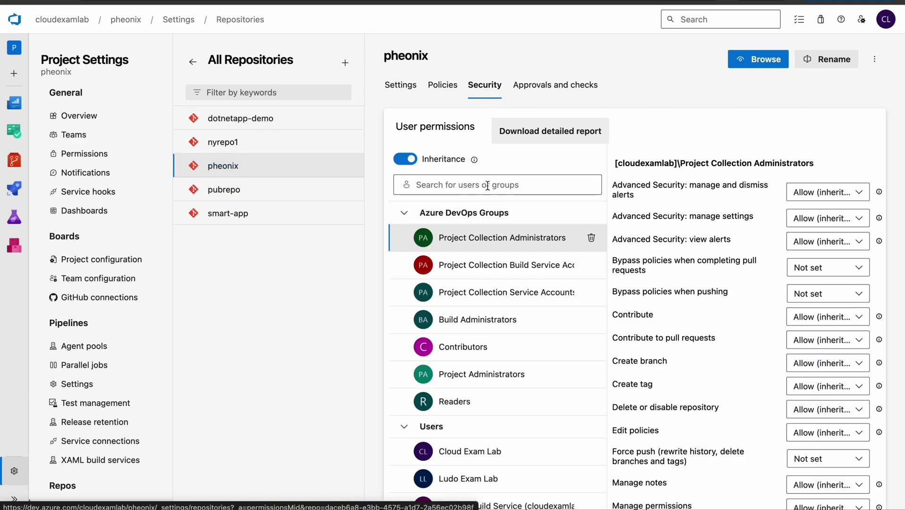
left_click(488, 185)
type("ludo")
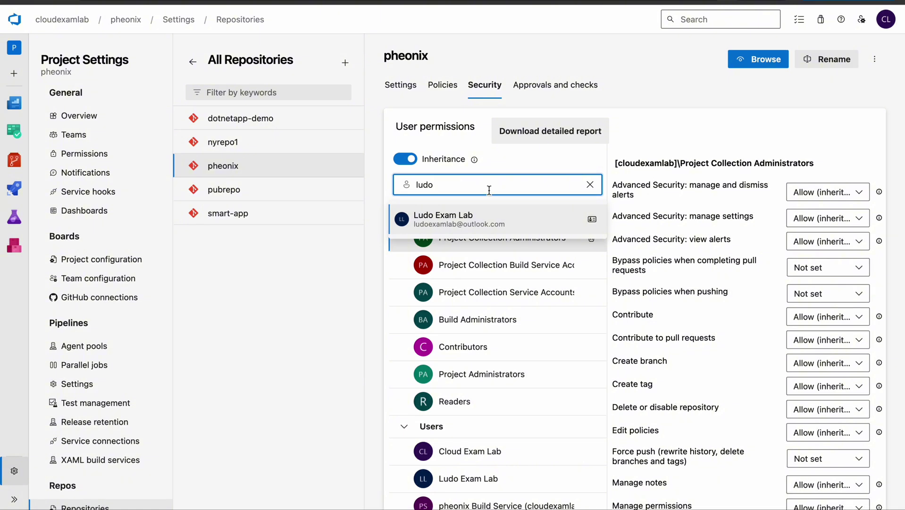
left_click(448, 220)
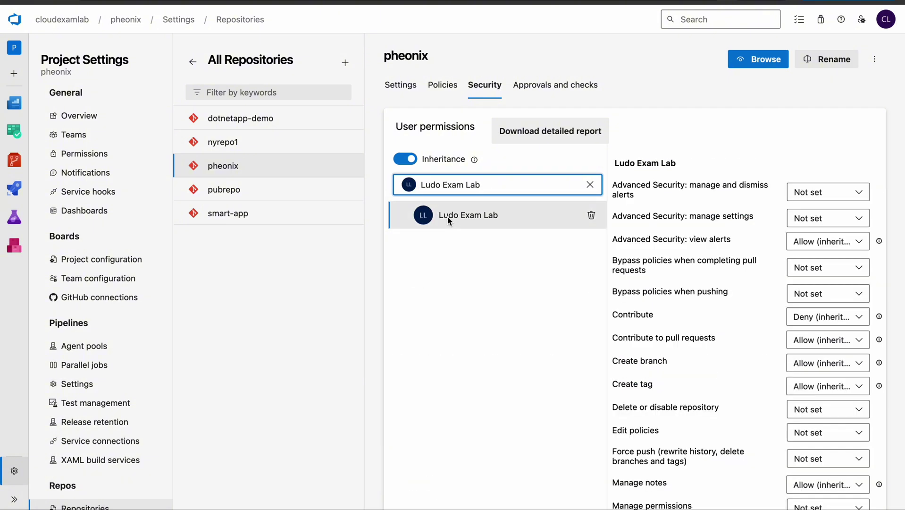
scroll(765, 287, "down", 8)
scroll(765, 286, "up", 1)
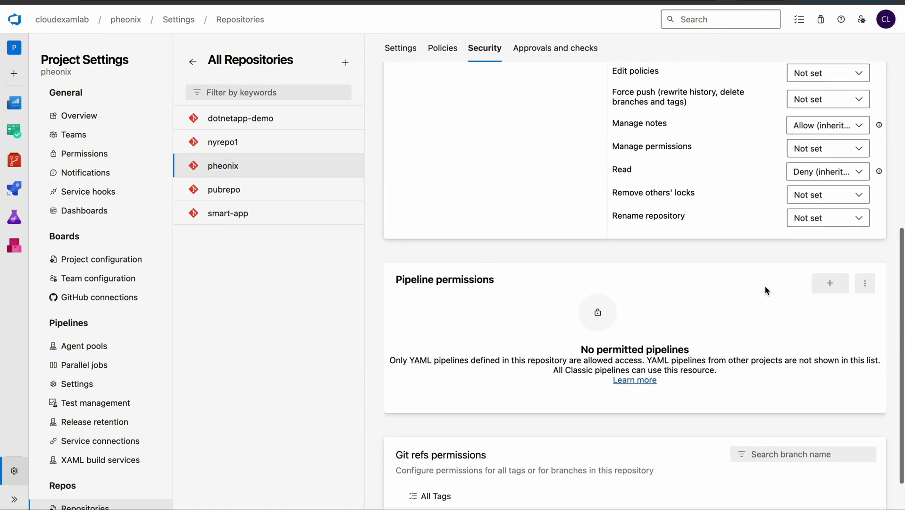
scroll(765, 287, "down", 1)
left_click_drag(618, 186, 637, 185)
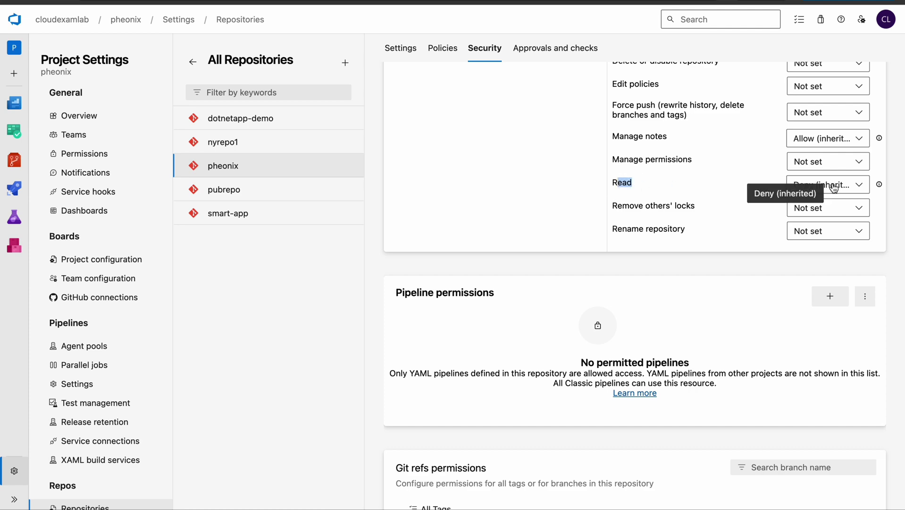
scroll(703, 192, "up", 8)
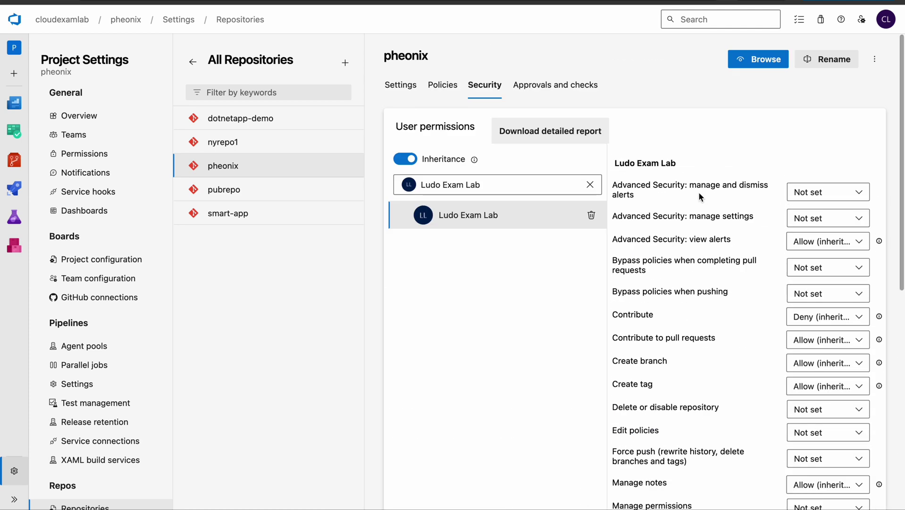
Turn off inheritance for the user on pheonix and set Read to Allow.
left_click(411, 162)
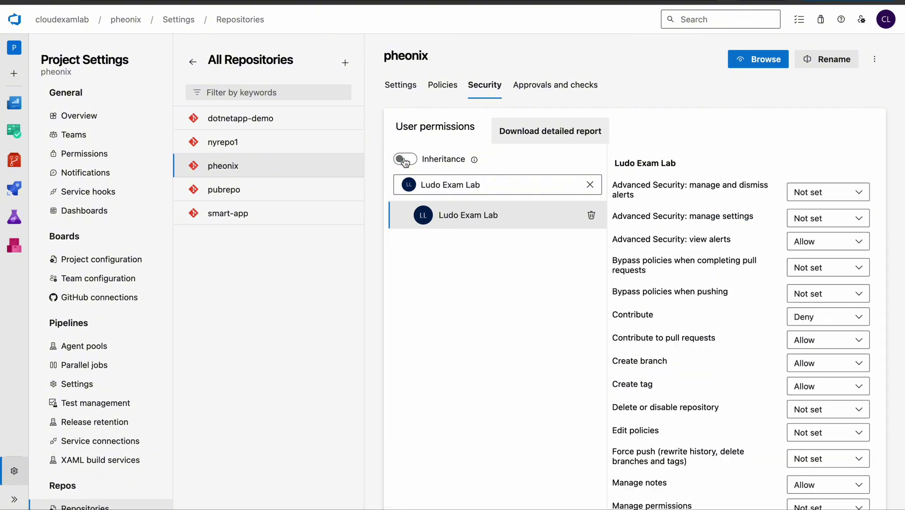
scroll(634, 279, "down", 8)
scroll(634, 277, "up", 2)
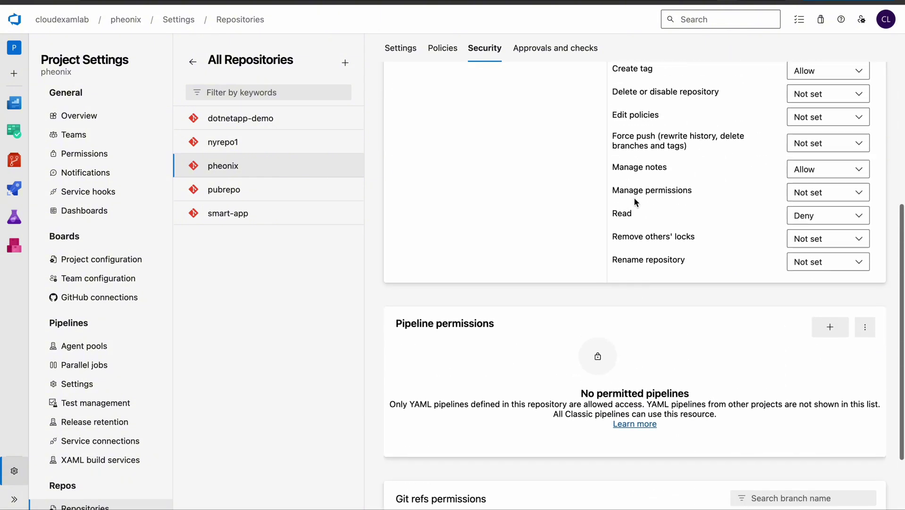
left_click(811, 220)
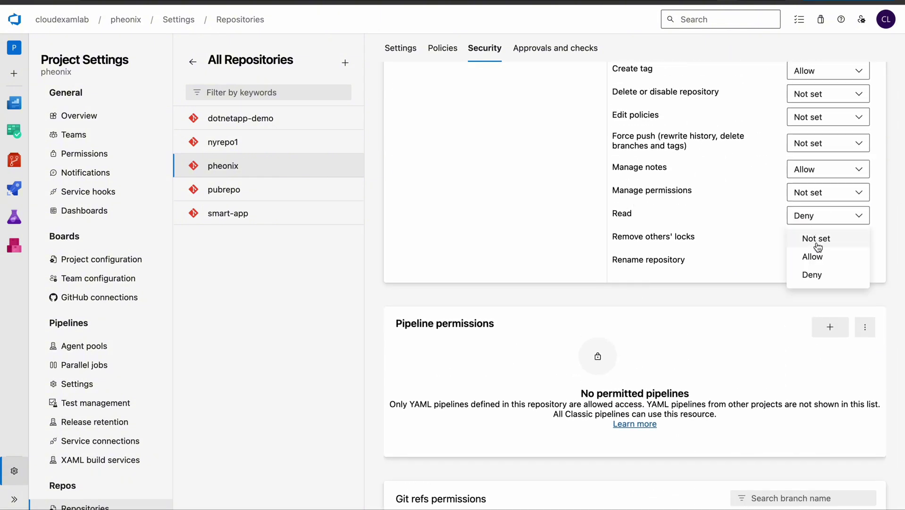
left_click(812, 257)
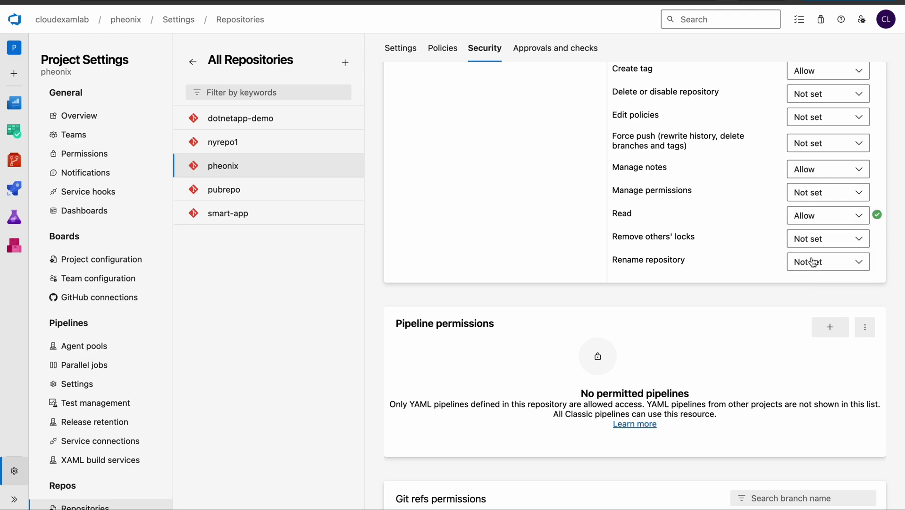
Set the user's Contribute permission on pheonix to Allow.
scroll(812, 259, "up", 6)
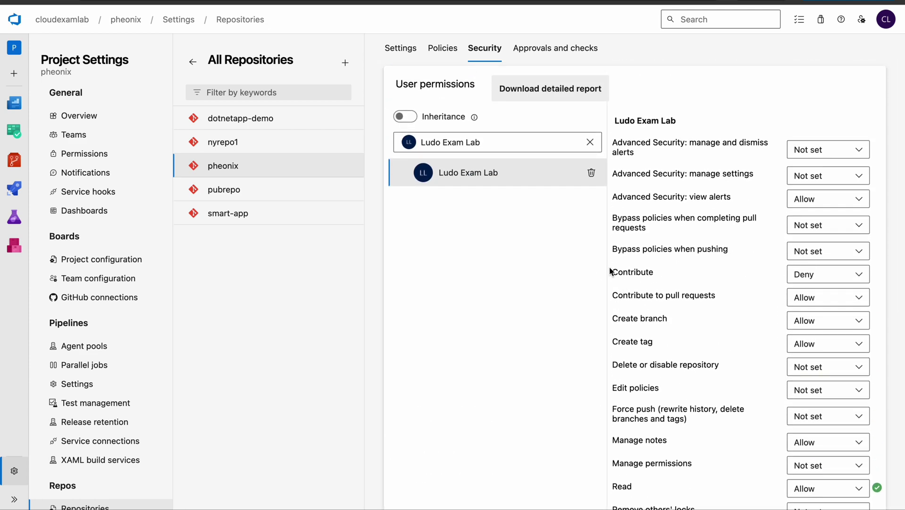
left_click_drag(610, 272, 665, 271)
left_click(811, 277)
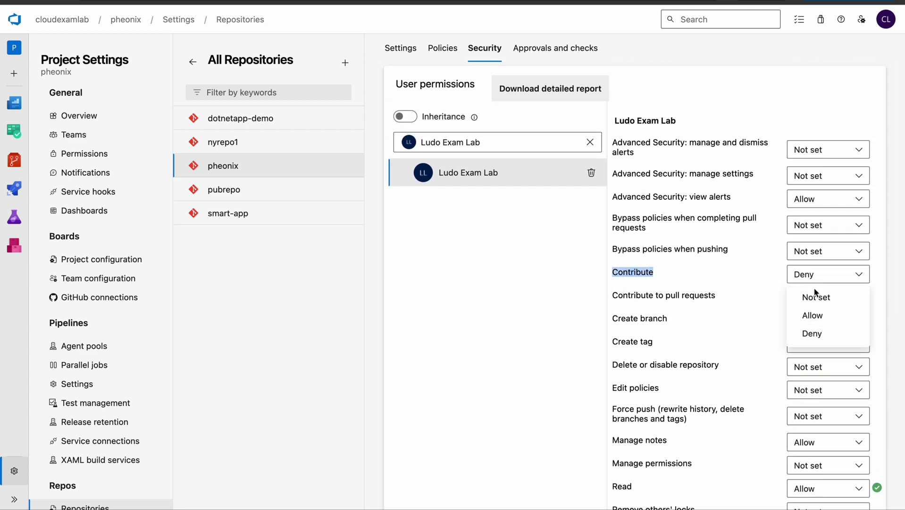
left_click(813, 316)
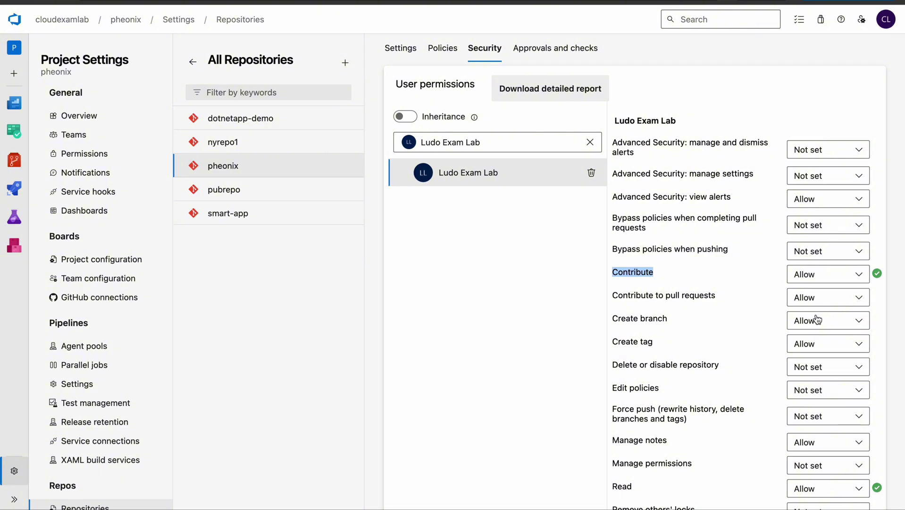
left_click(494, 320)
scroll(475, 245, "down", 6)
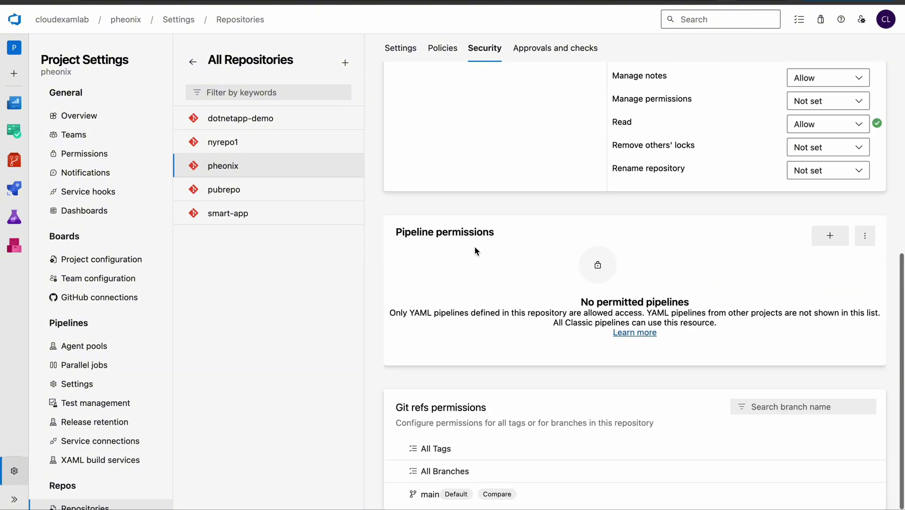
scroll(474, 246, "up", 5)
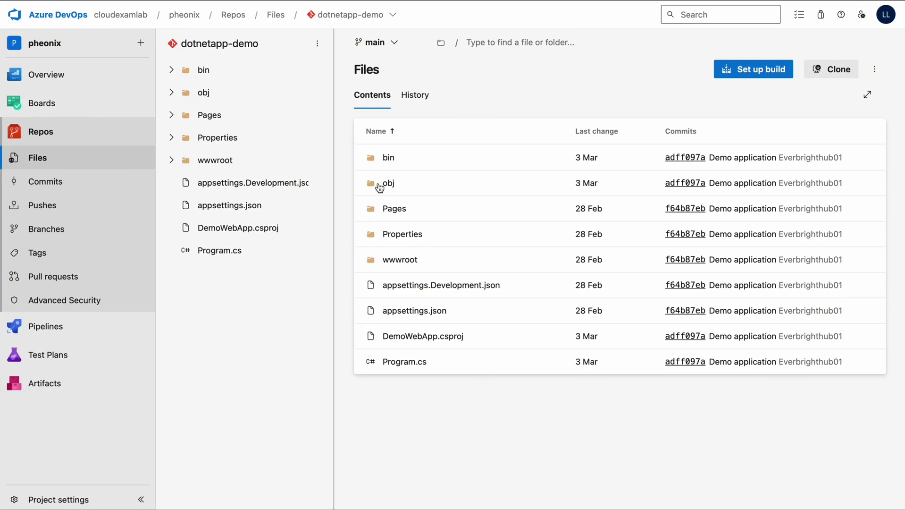
In the new user's session, switch the breadcrumb repository to pheonix to show its README.md.
left_click(392, 17)
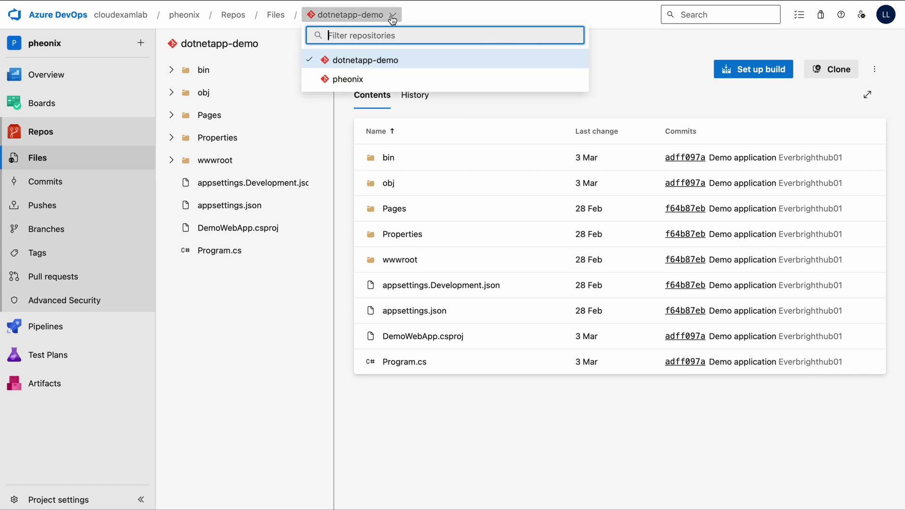
left_click(355, 79)
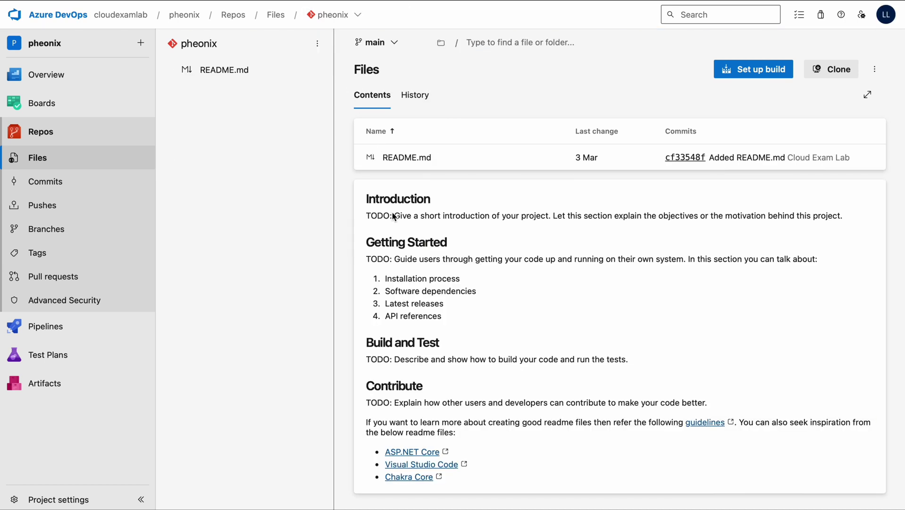